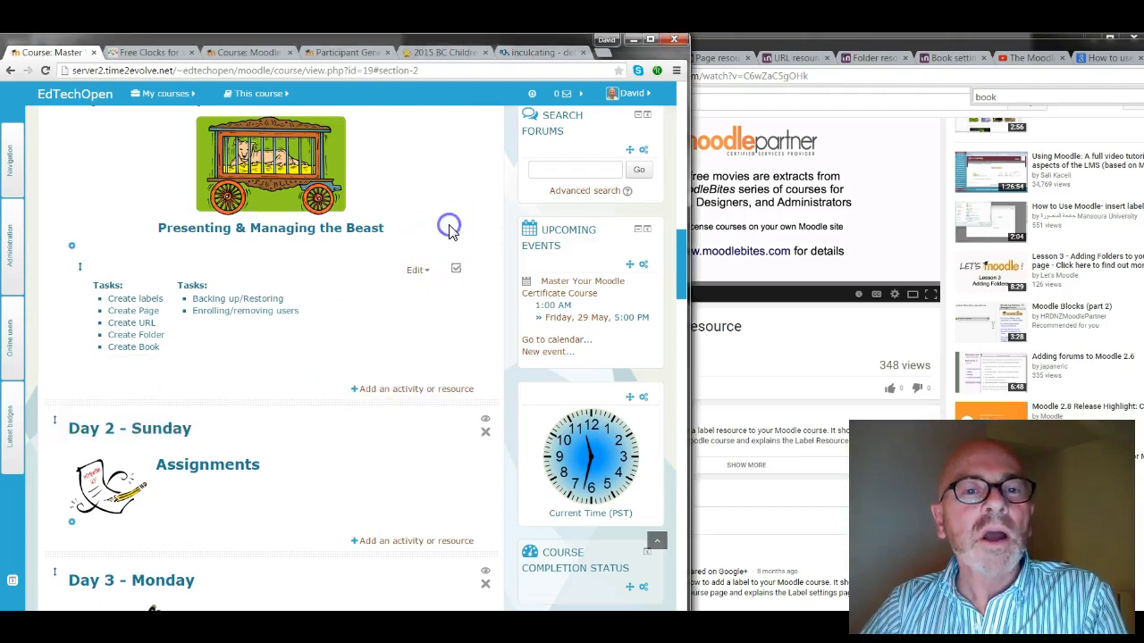
pyautogui.scroll(2, 447, 242)
pyautogui.scroll(-1, 448, 236)
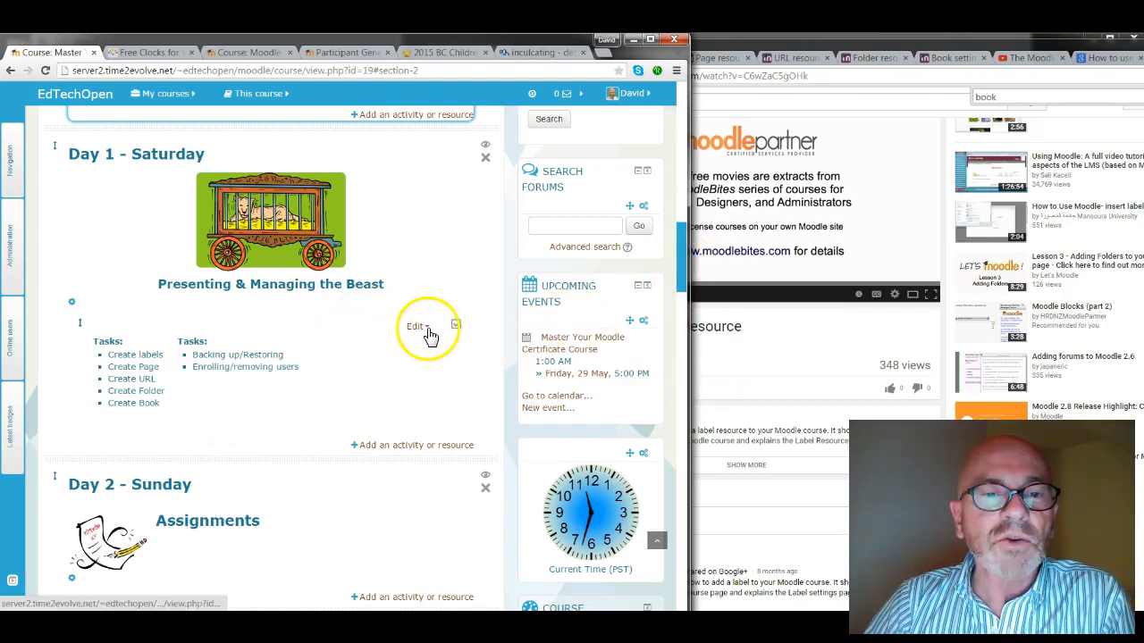
pyautogui.moveTo(681, 255); pyautogui.dragTo(687, 90)
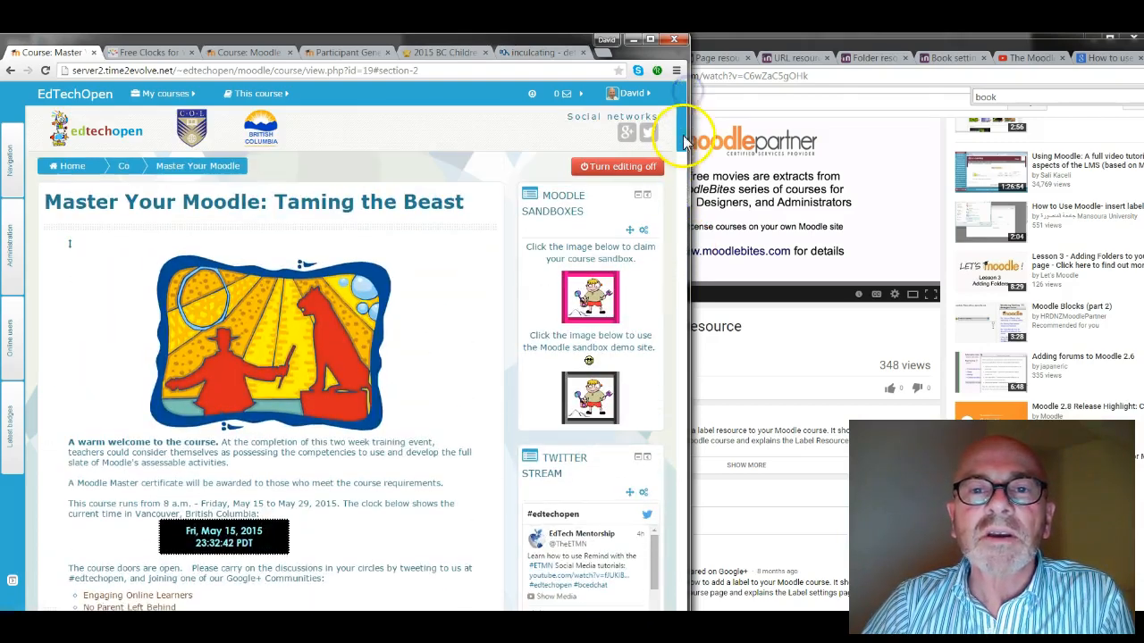
pyautogui.moveTo(679, 148); pyautogui.dragTo(681, 277)
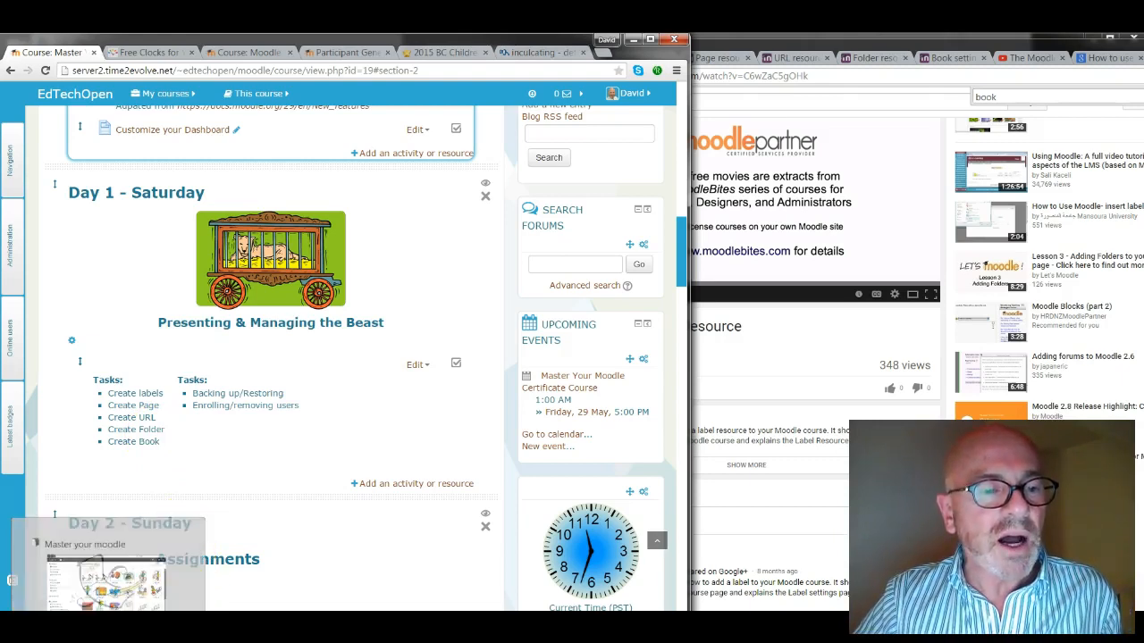
# Add the blueborder image from the Master your moodle folder to the course page's Day 1 - Saturday section as a displayed image
pyautogui.click(108, 624)
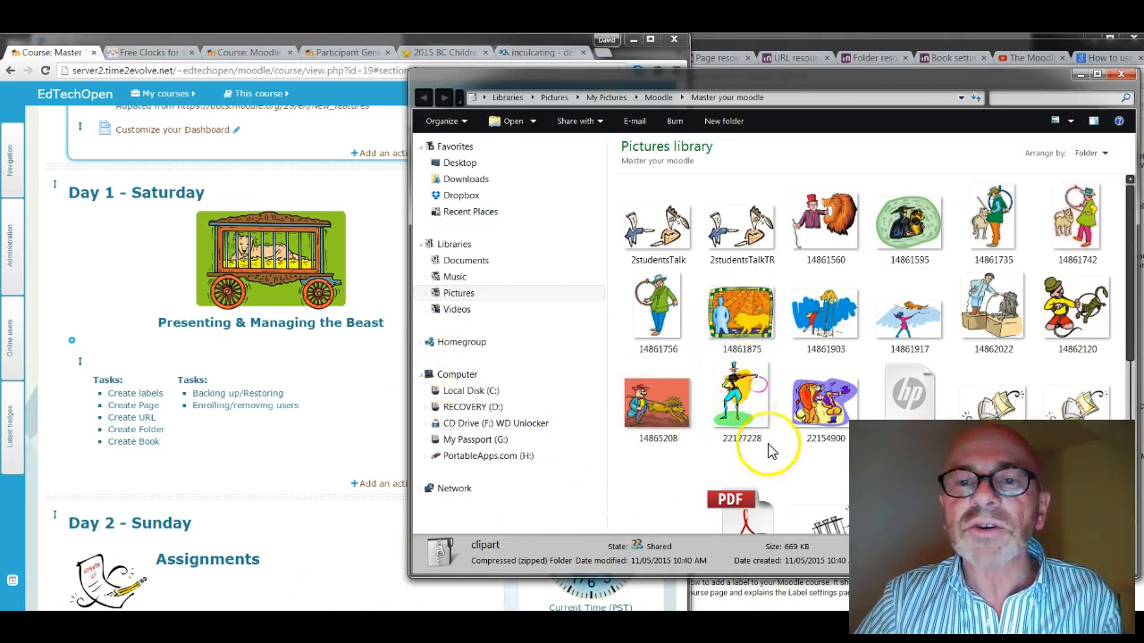
pyautogui.moveTo(1132, 304); pyautogui.dragTo(1131, 464)
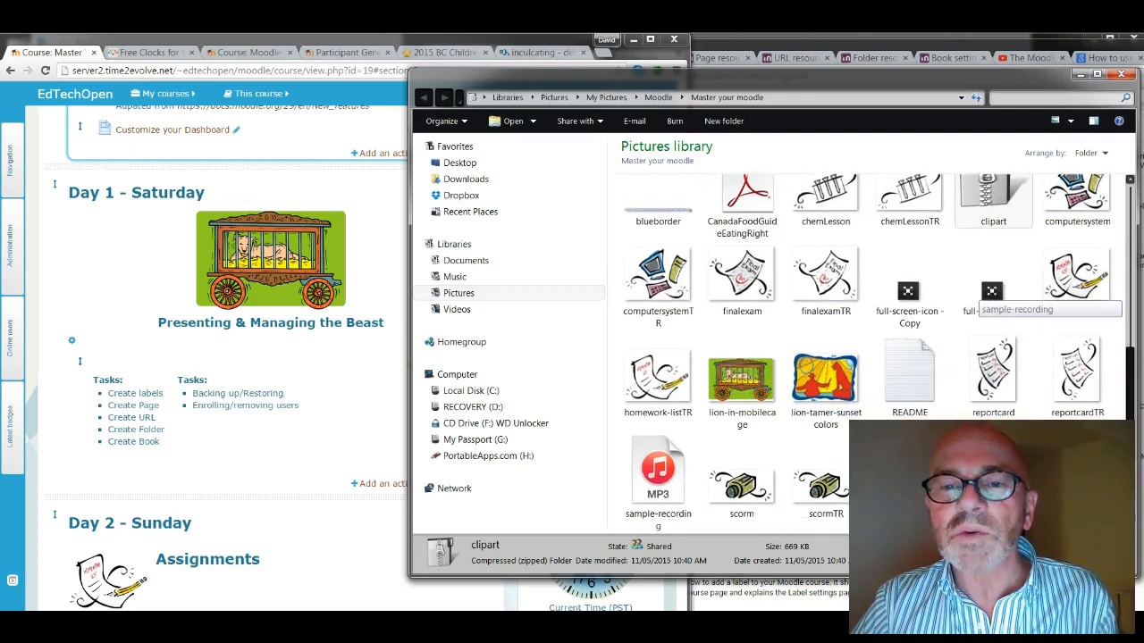
pyautogui.scroll(3, 786, 429)
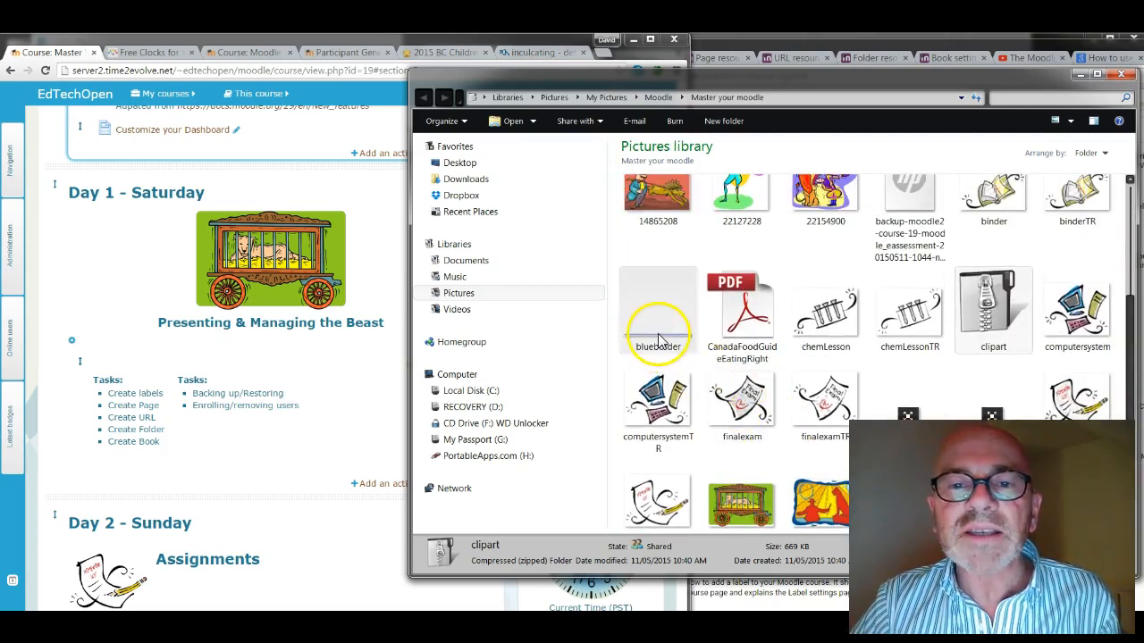
pyautogui.click(659, 344)
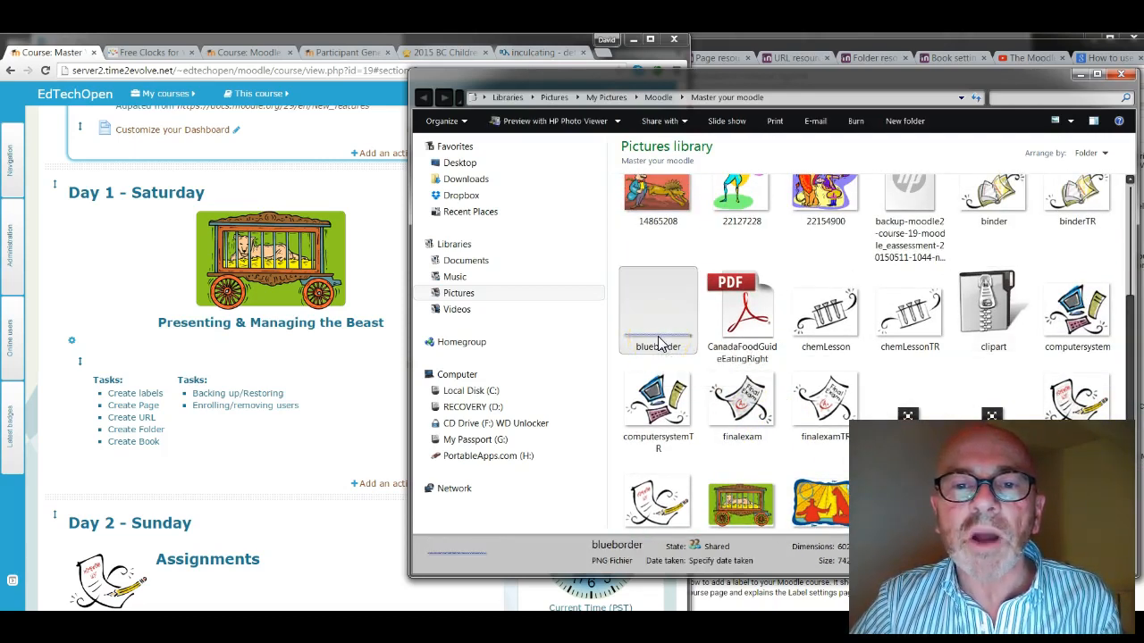
pyautogui.moveTo(659, 344); pyautogui.dragTo(242, 494)
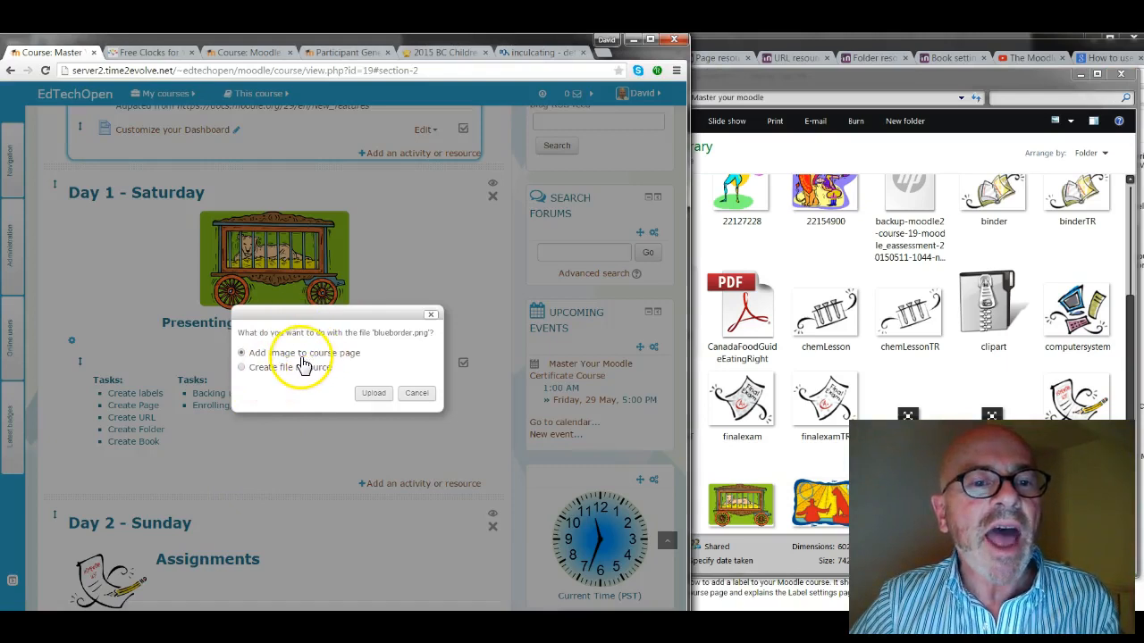
pyautogui.click(373, 393)
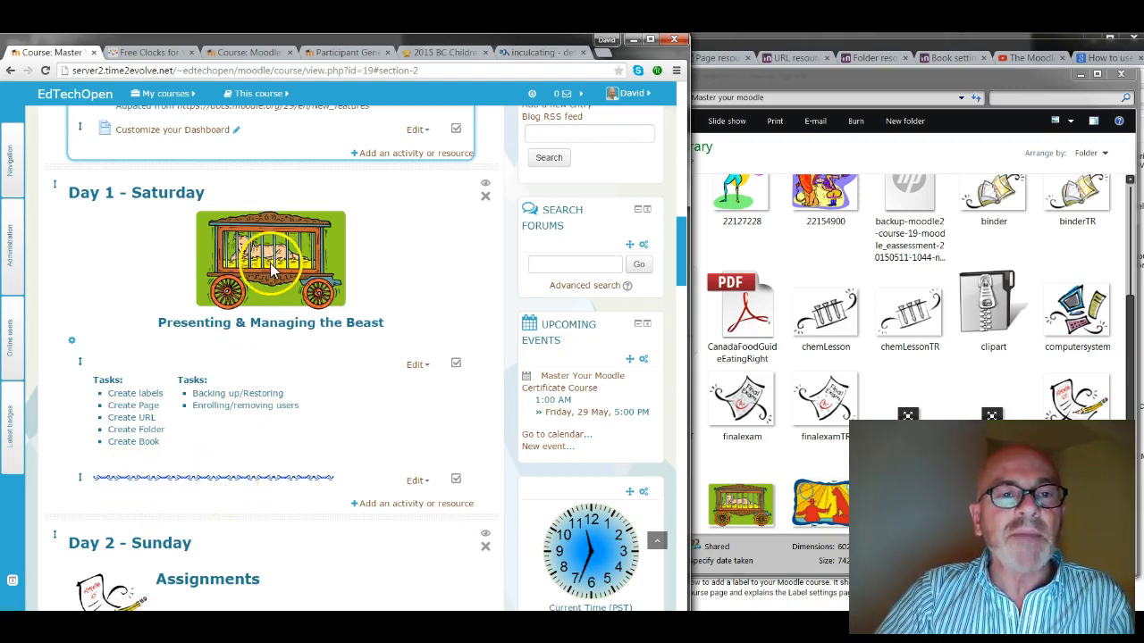
# Center the blue border image in its Day 1 - Saturday label and save back to the course
pyautogui.click(428, 482)
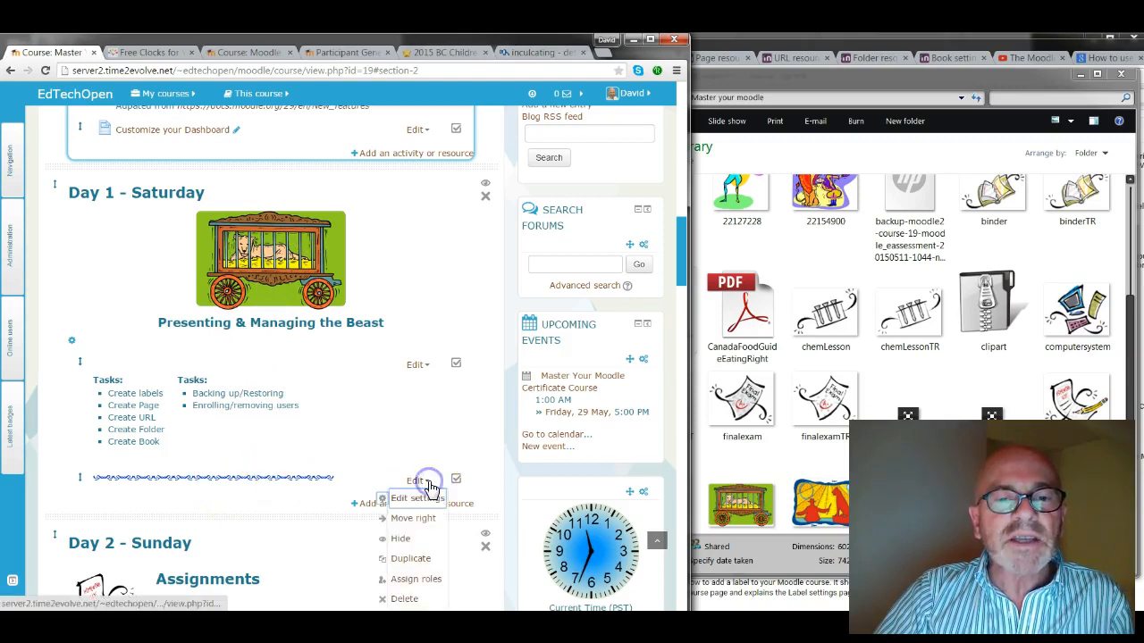
pyautogui.click(430, 498)
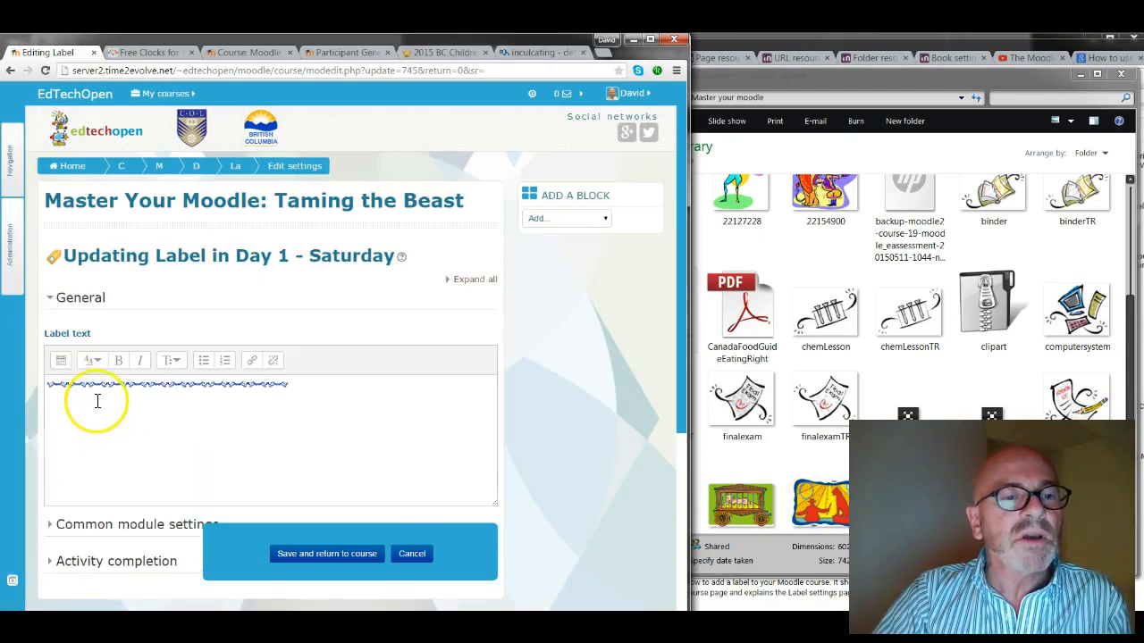
pyautogui.click(98, 386)
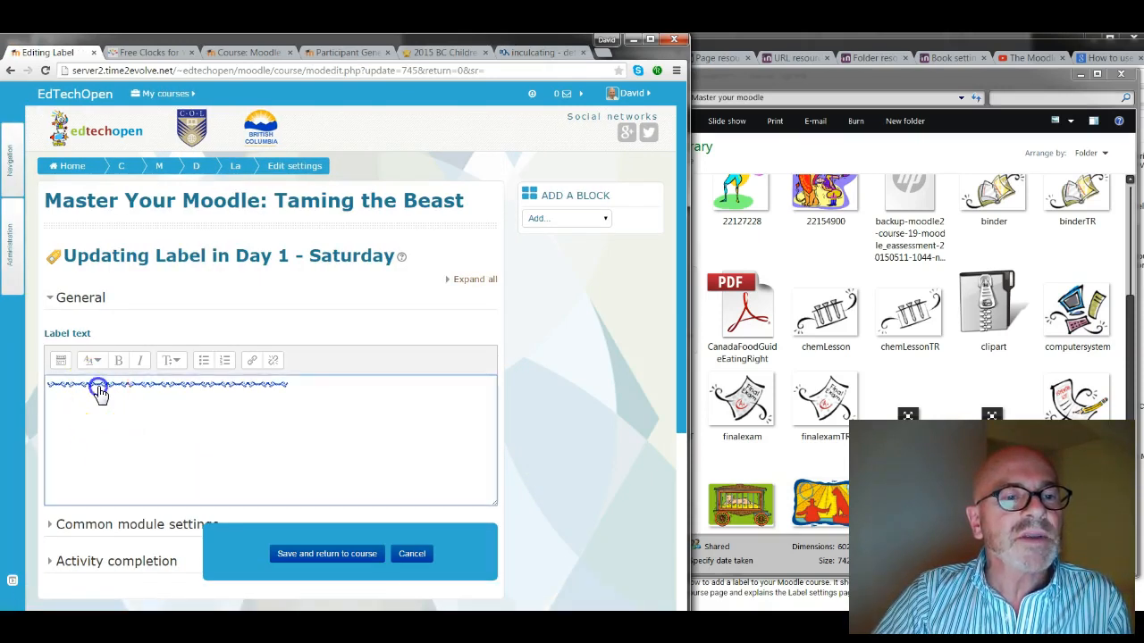
pyautogui.click(61, 360)
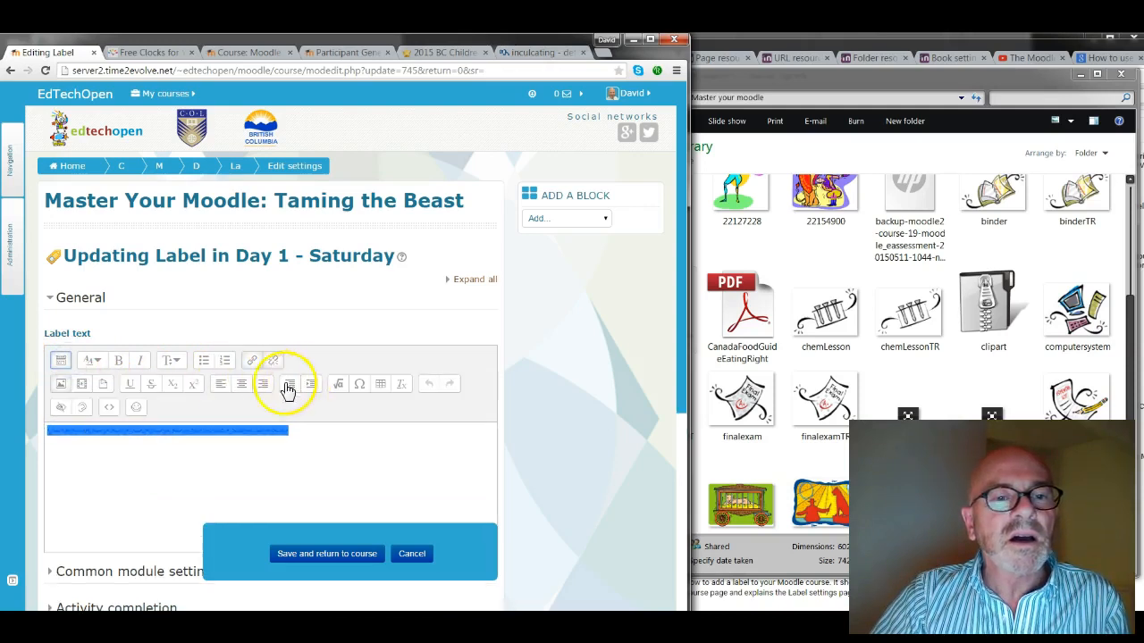
pyautogui.click(241, 386)
pyautogui.click(342, 563)
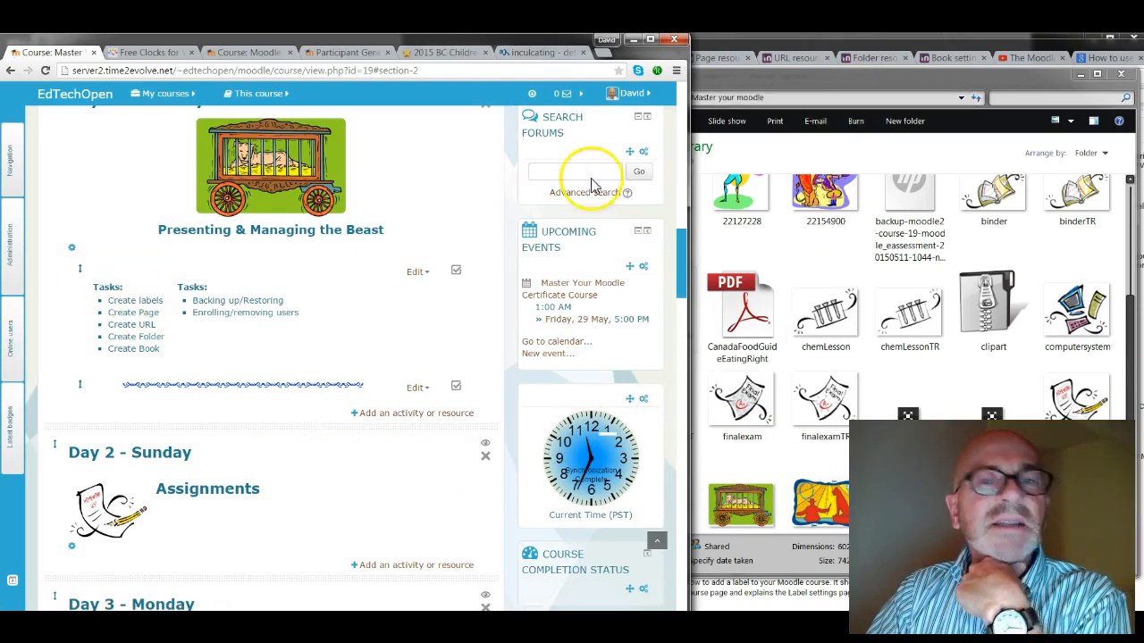
# Add the YouTube page address of The Moodle Label Resource to Day 1 - Saturday as a link named "Demonstrating Moodle Labels"
pyautogui.click(784, 87)
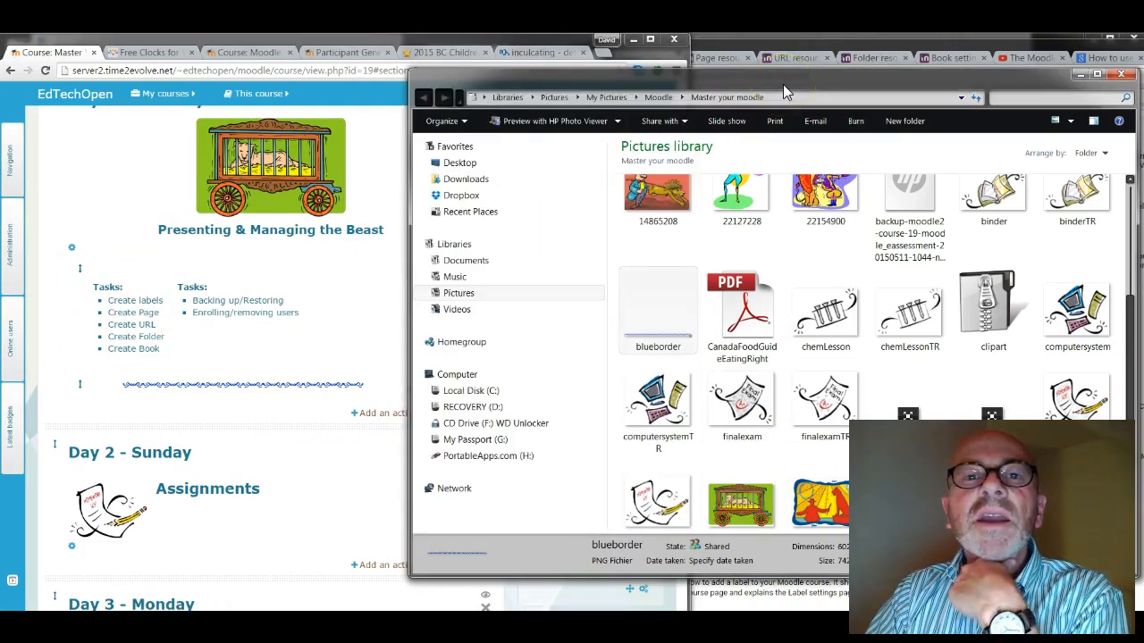
pyautogui.click(781, 45)
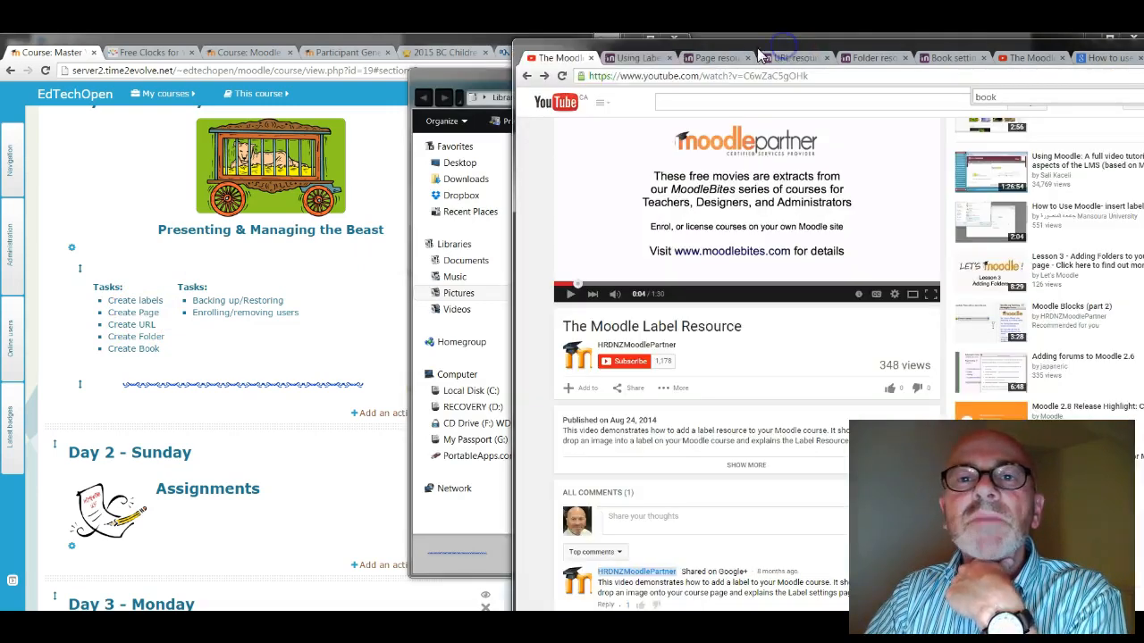
pyautogui.click(815, 75)
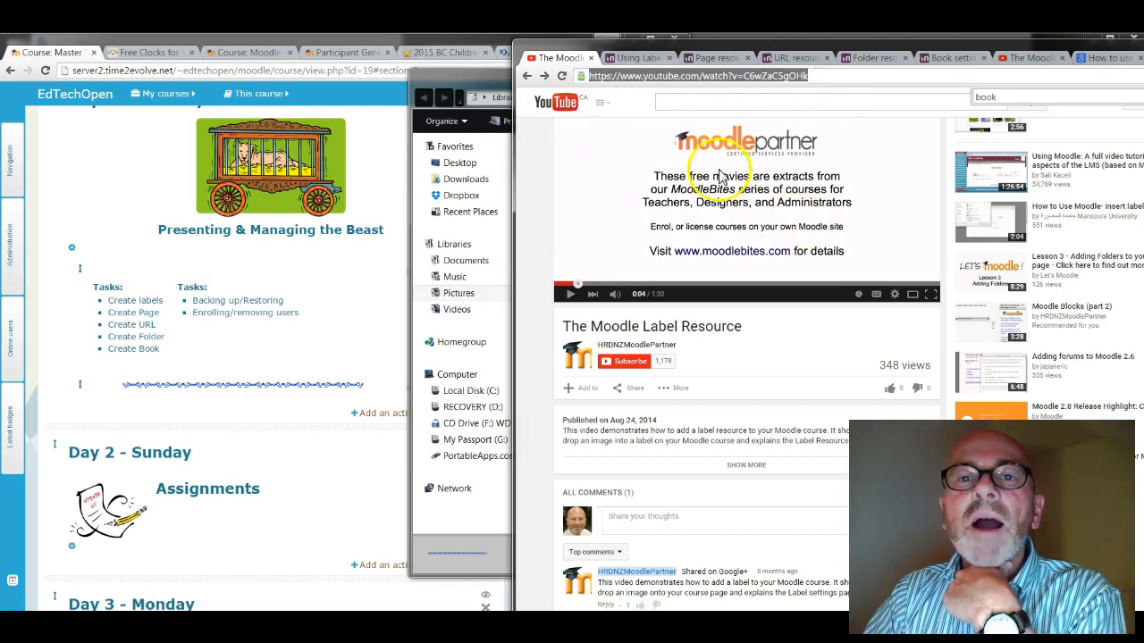
pyautogui.moveTo(652, 85); pyautogui.dragTo(189, 409)
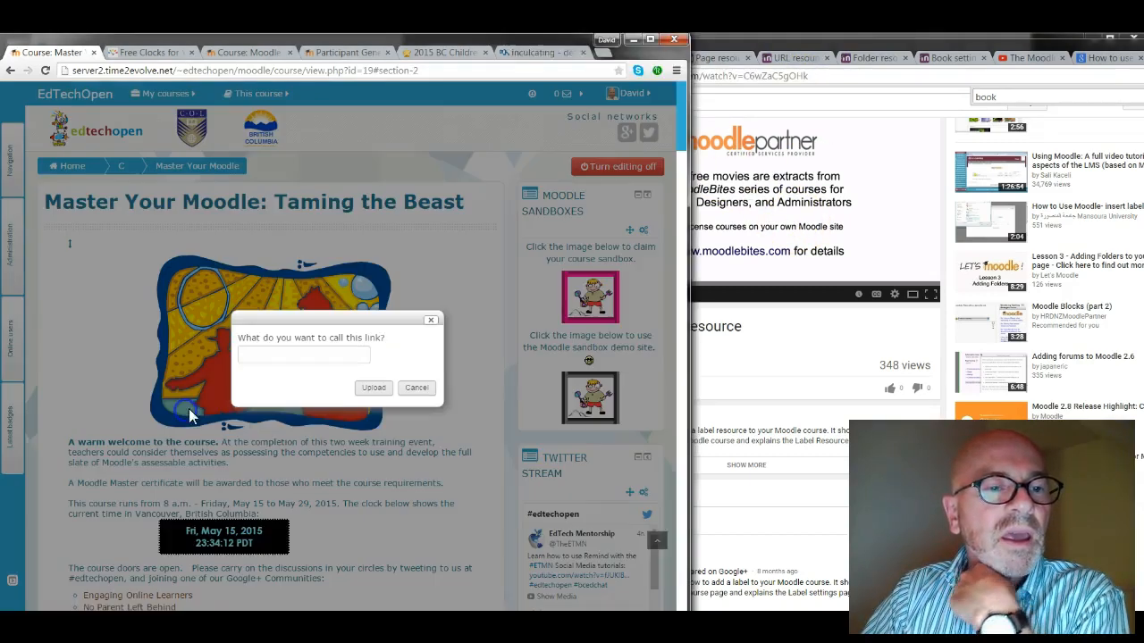
pyautogui.click(295, 358)
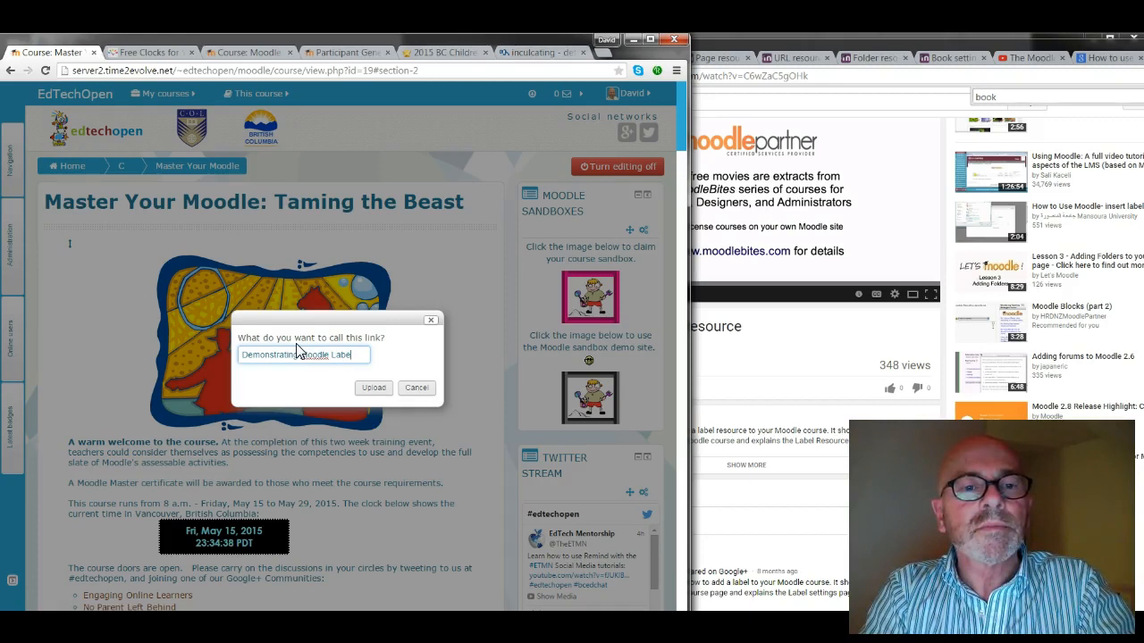
pyautogui.click(376, 388)
# Open the Demonstrating Moodle Labels link in Day 1 - Saturday to test it, and return to the course page
pyautogui.scroll(-5, 397, 393)
pyautogui.scroll(-7, 398, 401)
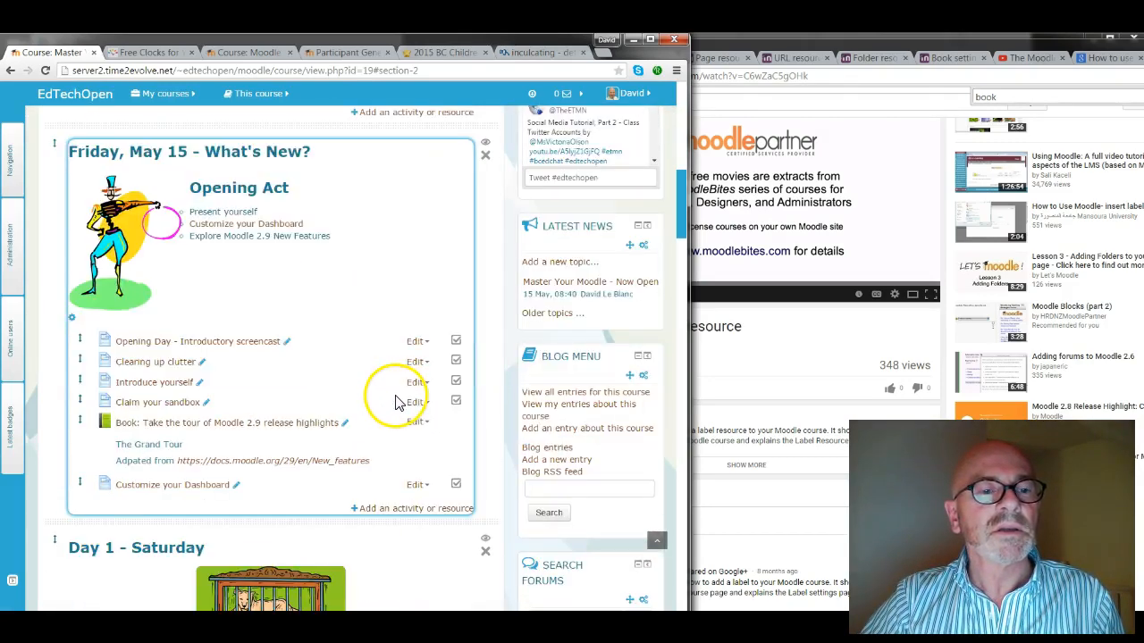
pyautogui.scroll(-1, 398, 404)
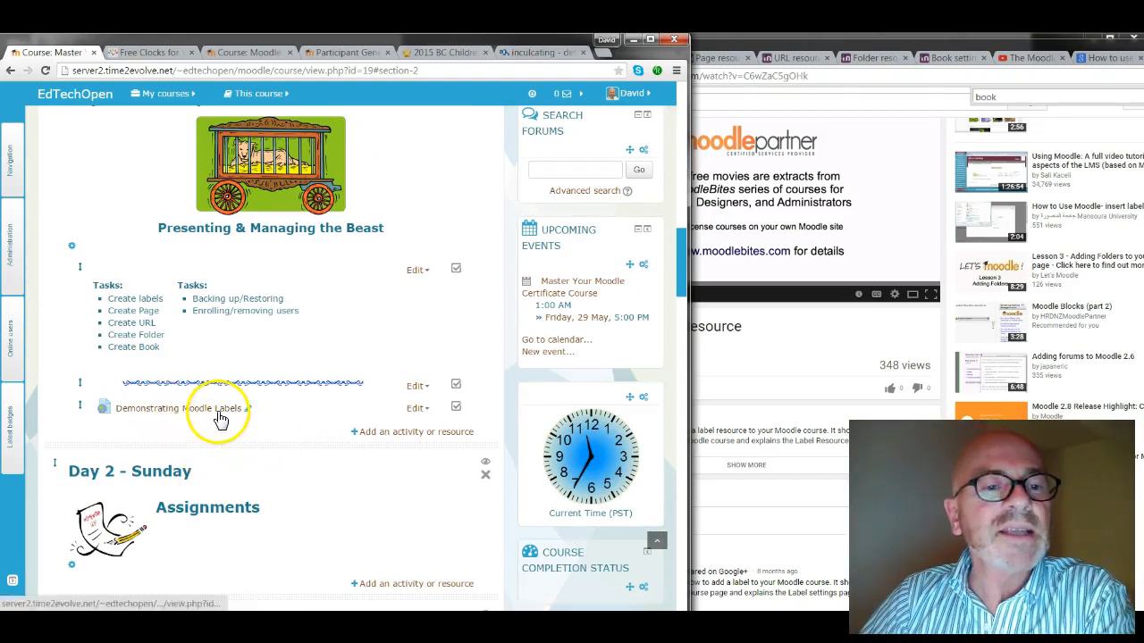
pyautogui.click(219, 414)
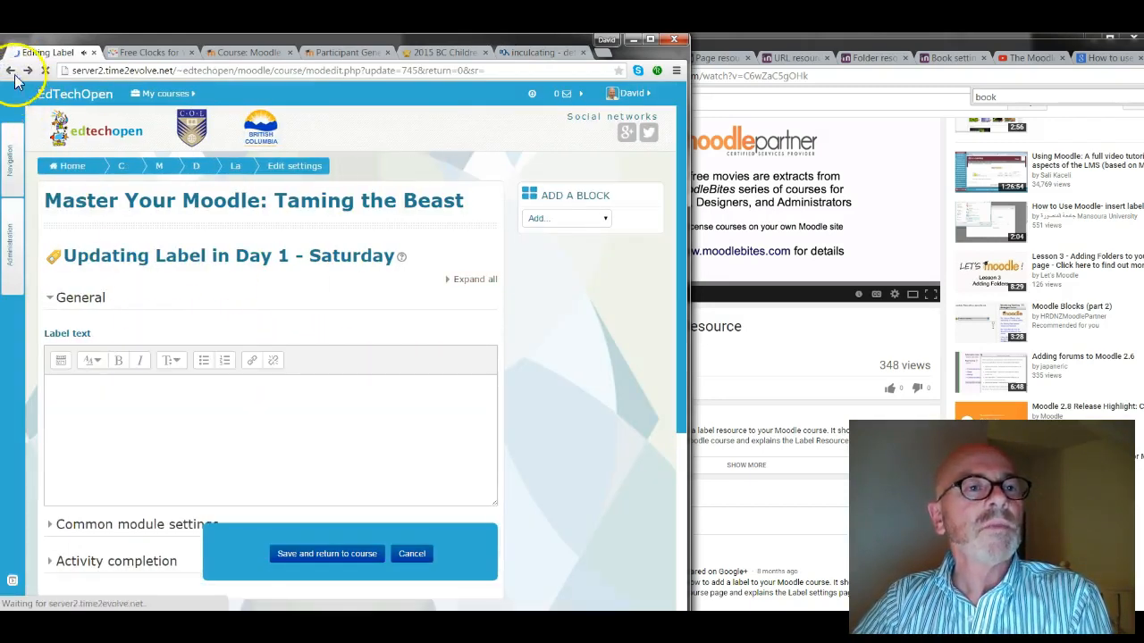
pyautogui.click(28, 71)
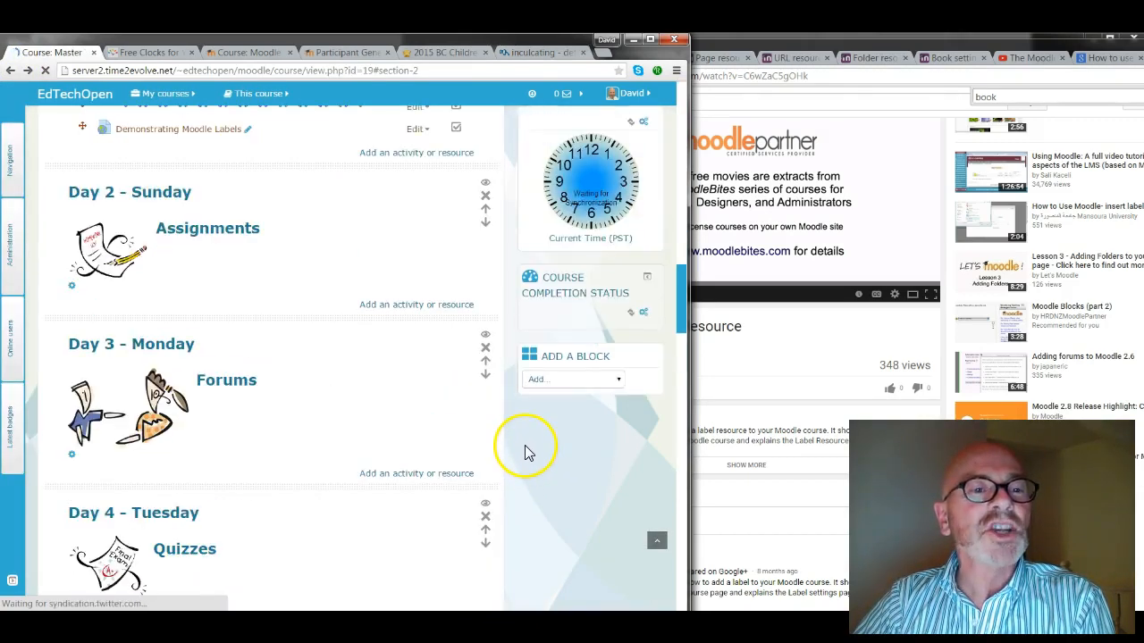
pyautogui.scroll(2, 524, 454)
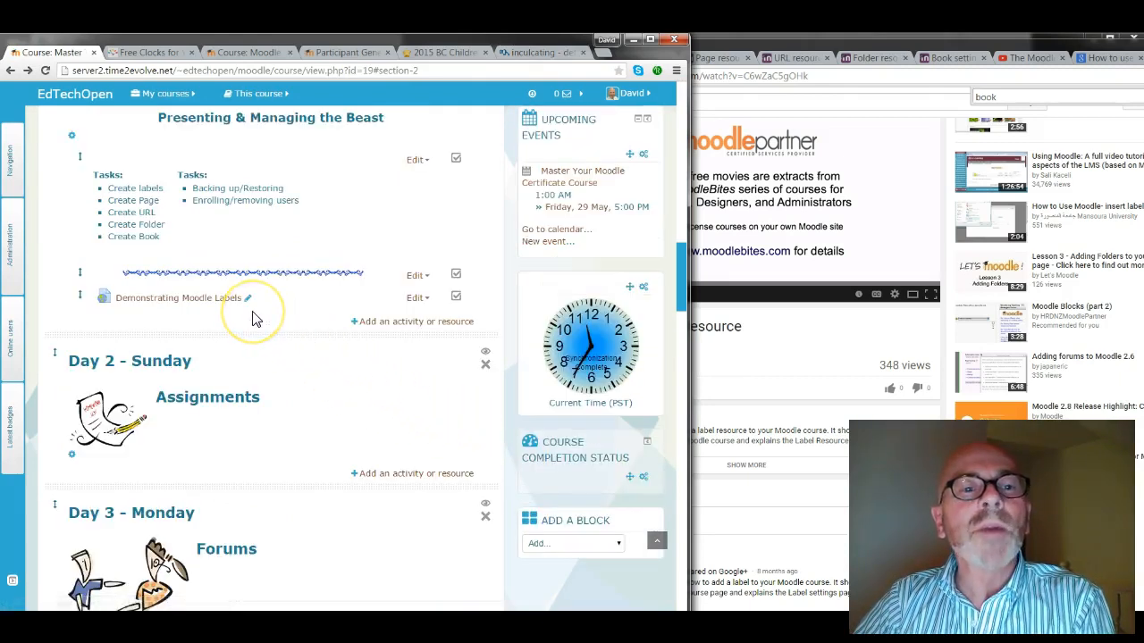
# Set the Demonstrating Moodle Labels link's display appearance to Embed, then save and display it
pyautogui.click(417, 297)
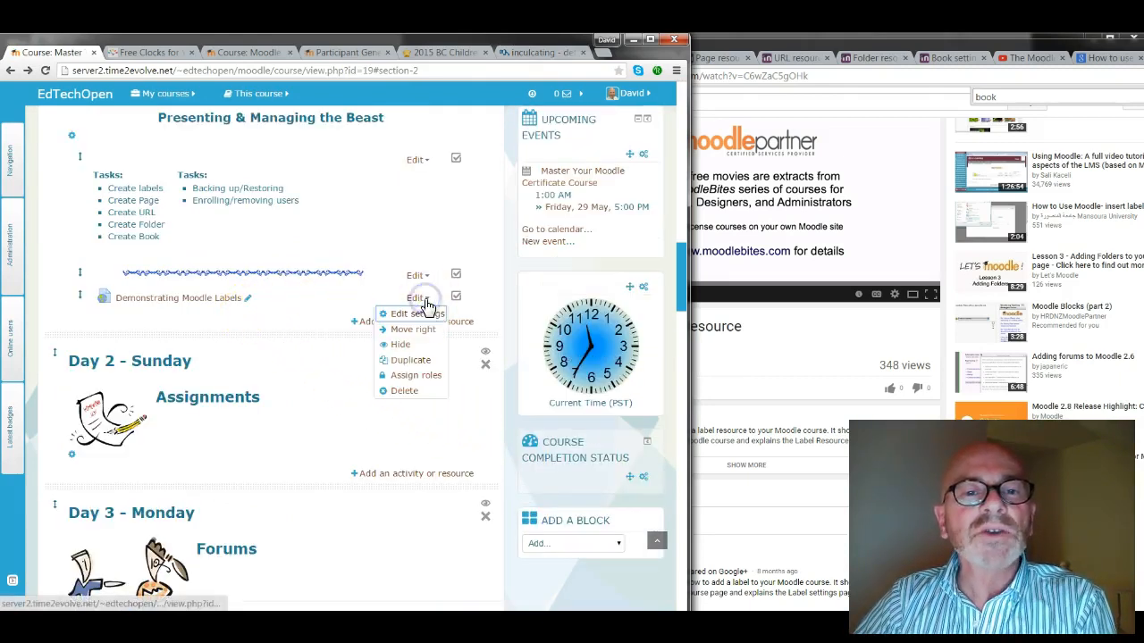
pyautogui.click(420, 314)
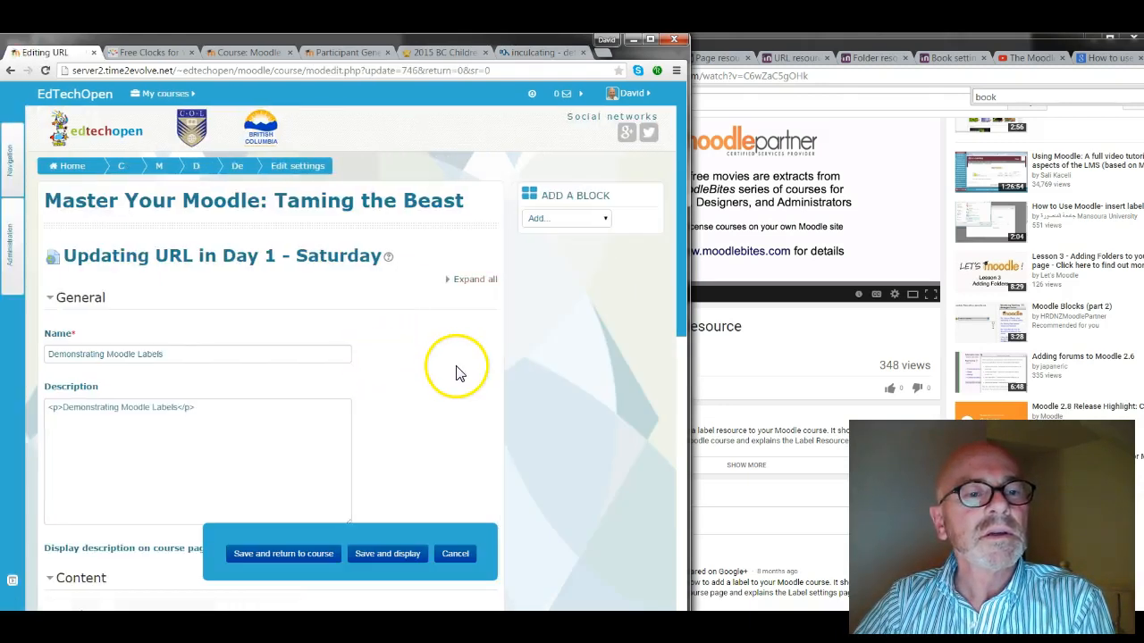
pyautogui.scroll(-3, 456, 373)
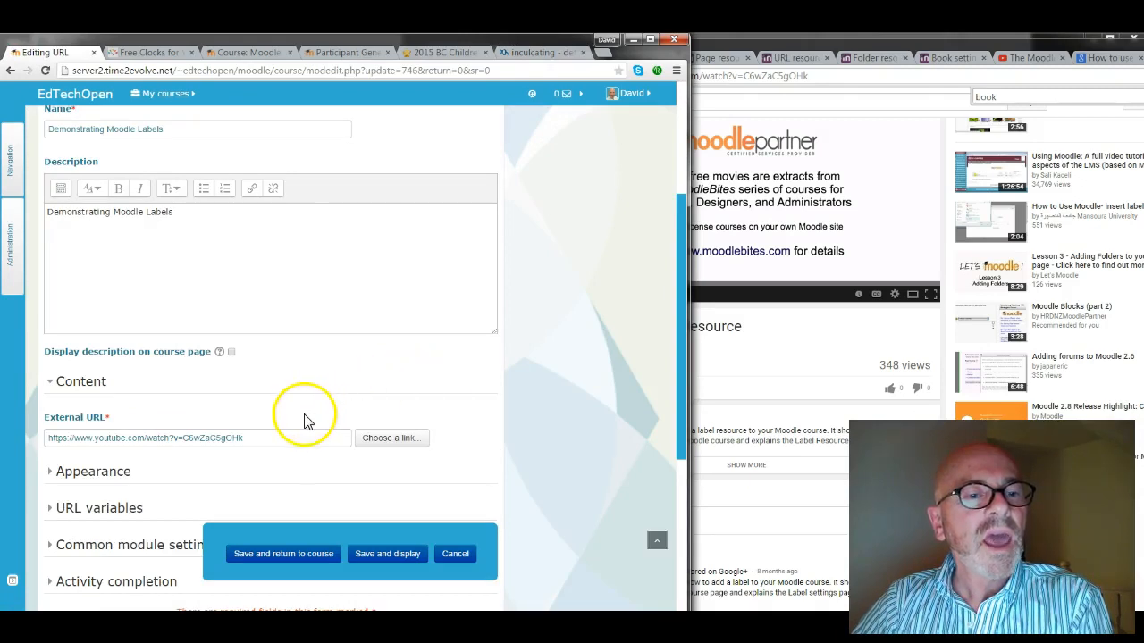
pyautogui.scroll(-3, 304, 420)
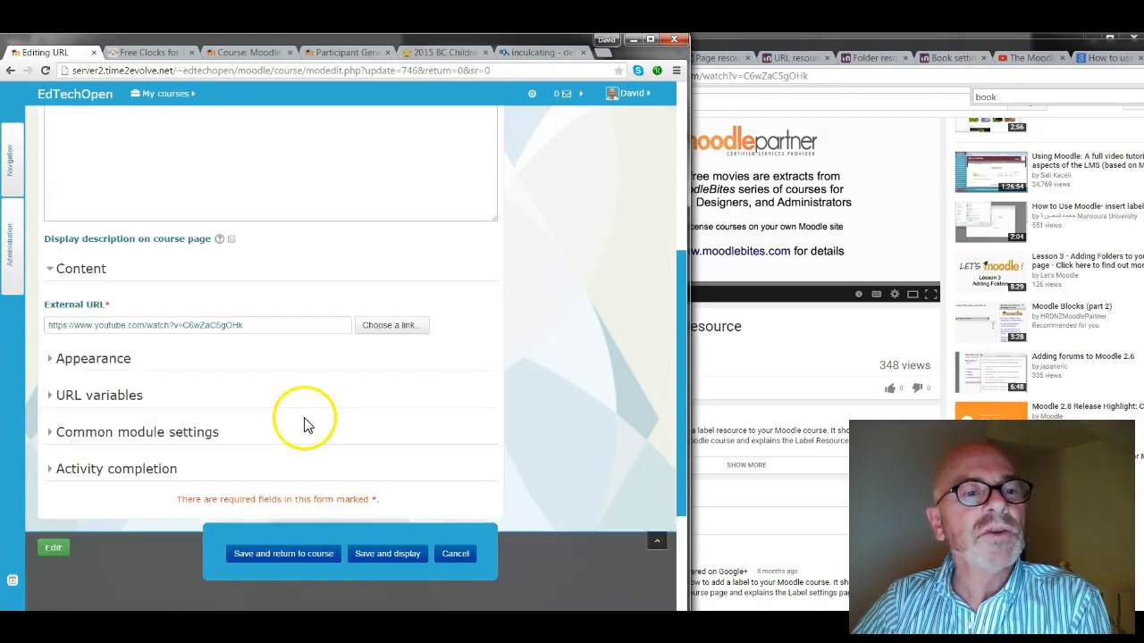
pyautogui.click(79, 362)
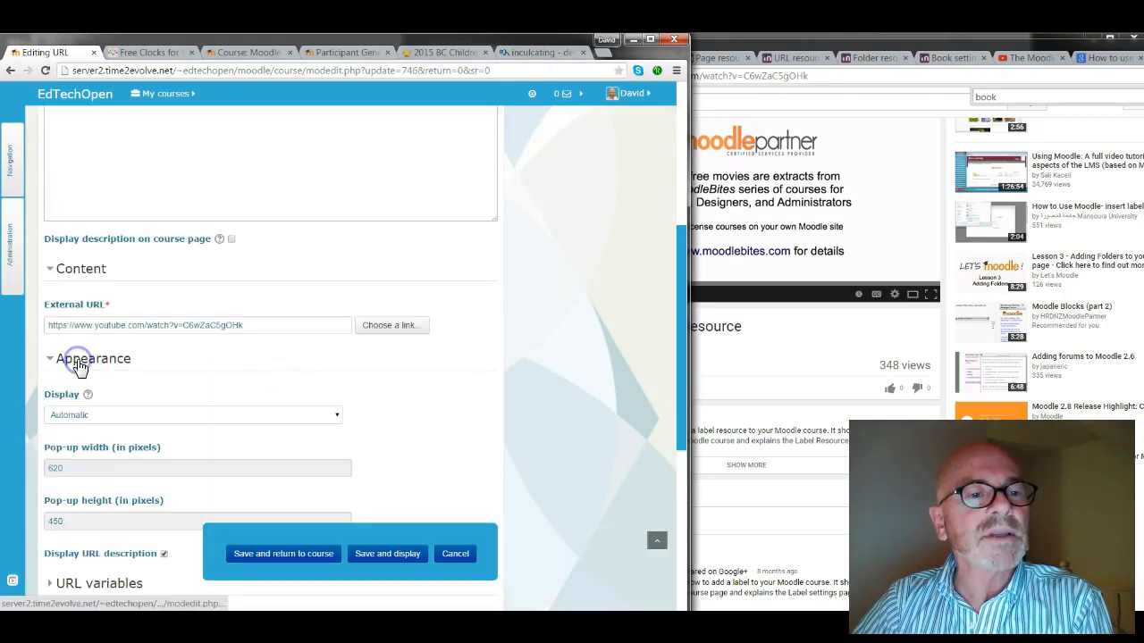
pyautogui.click(126, 417)
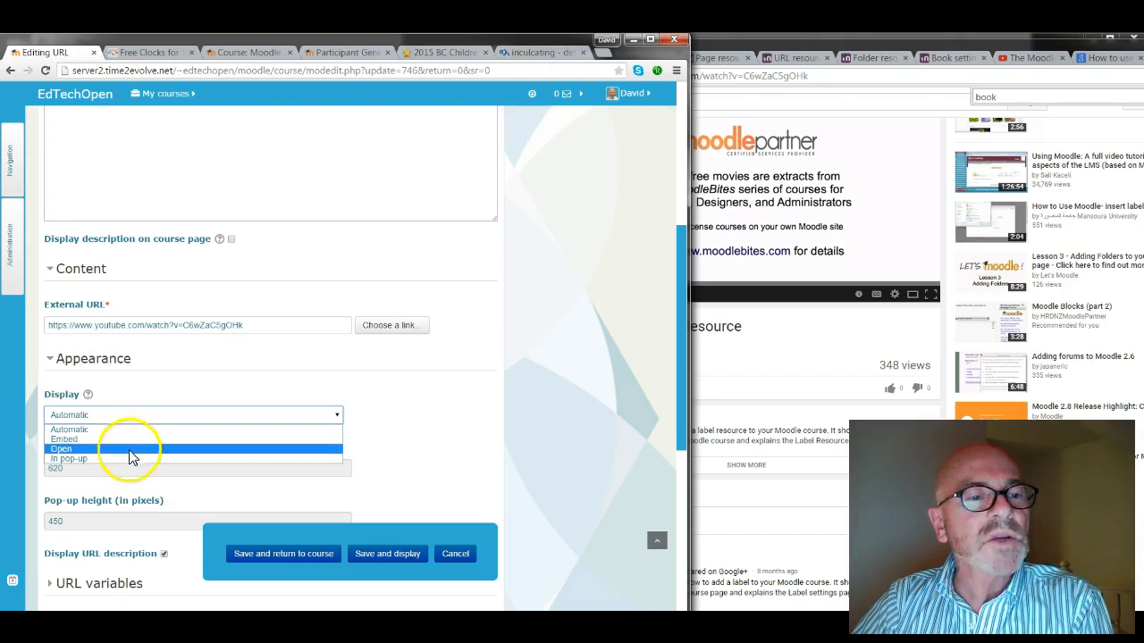
pyautogui.click(252, 442)
pyautogui.scroll(-1, 411, 427)
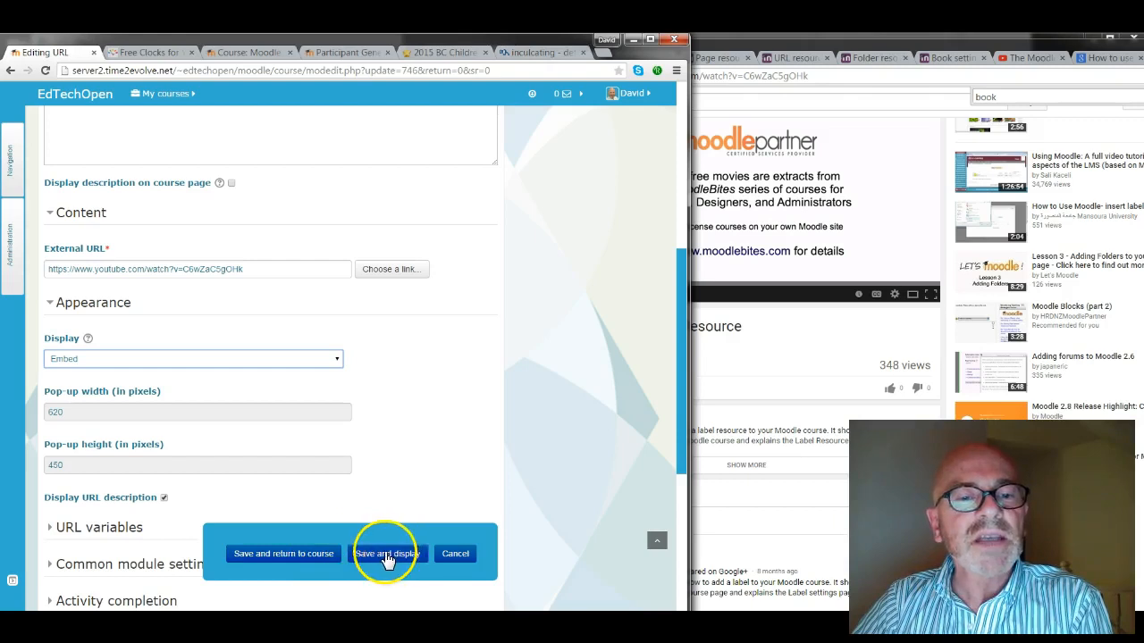
pyautogui.click(370, 554)
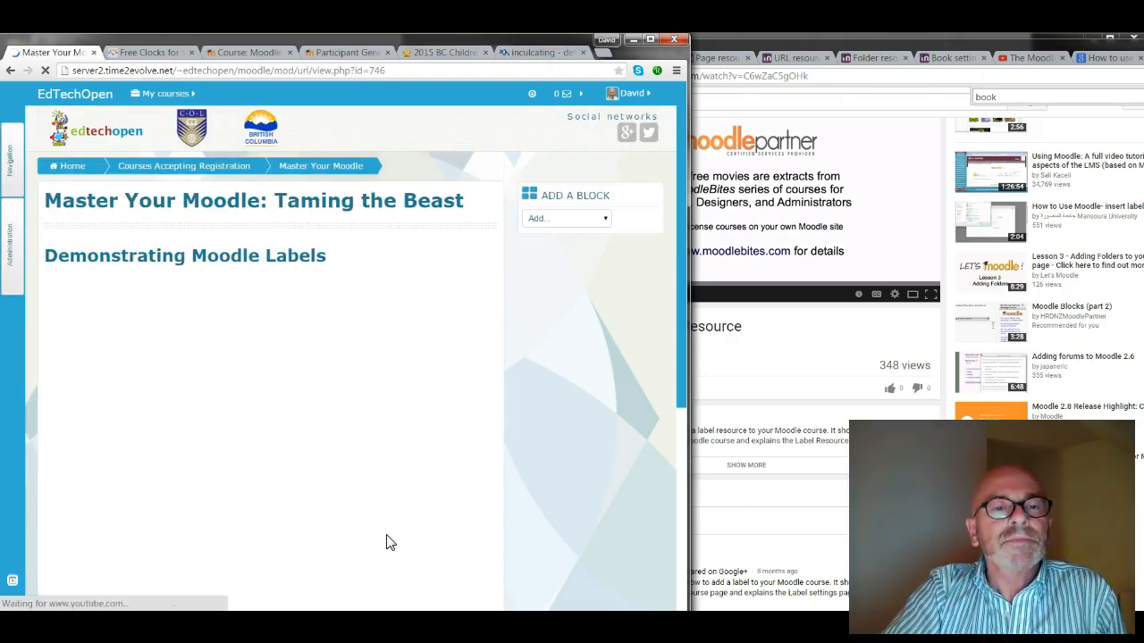
# Play the embedded video on the Demonstrating Moodle Labels page to check it
pyautogui.scroll(-2, 544, 469)
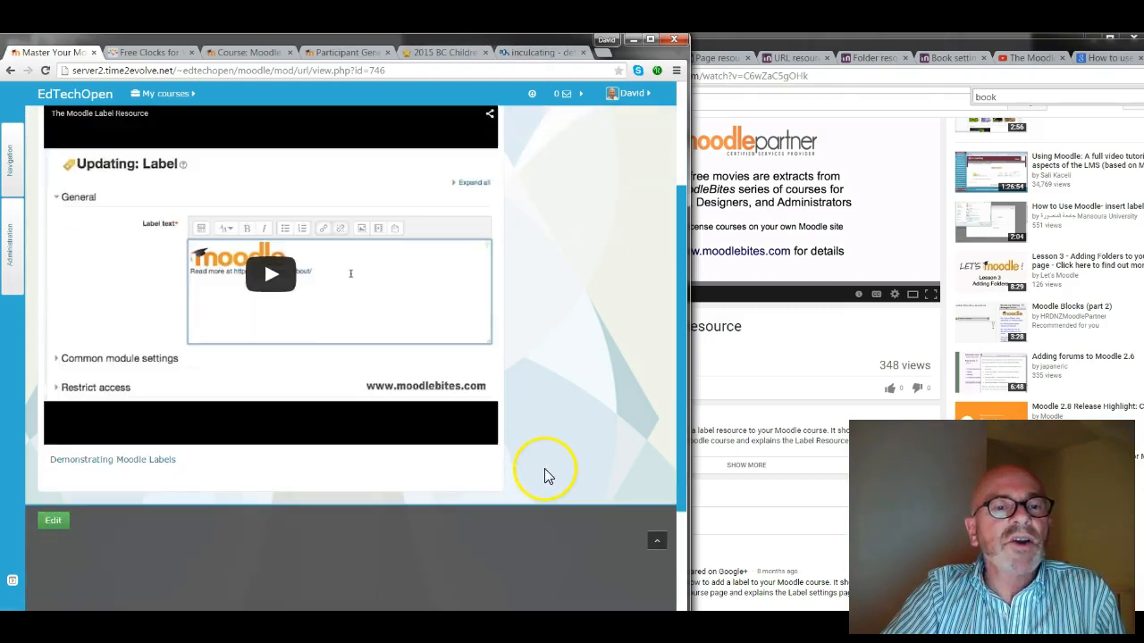
pyautogui.click(273, 279)
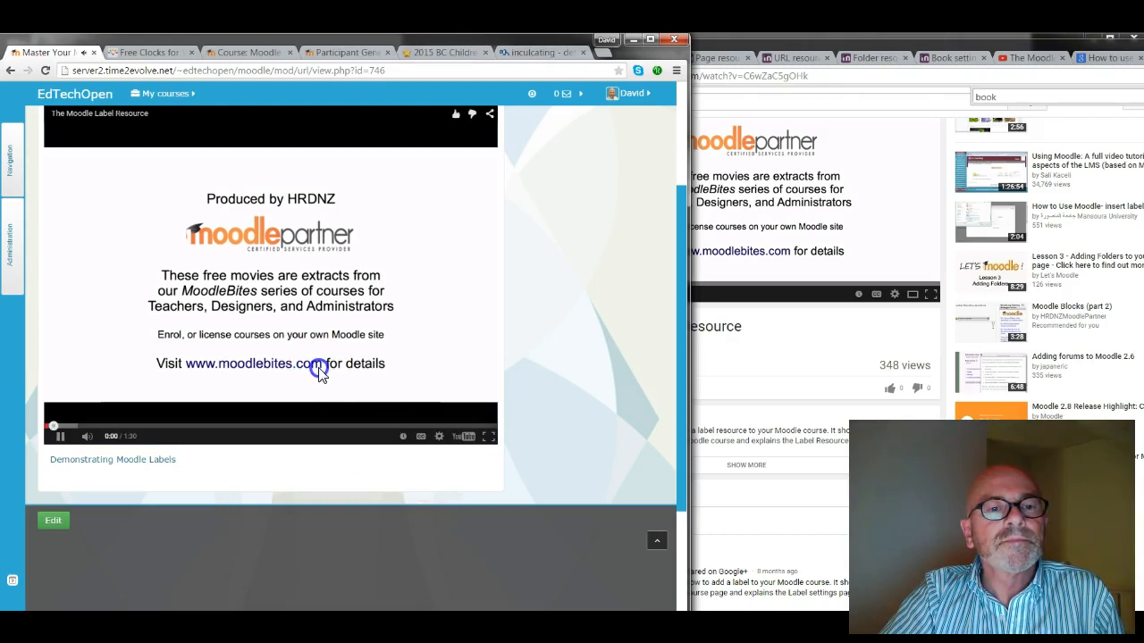
pyautogui.scroll(2, 490, 410)
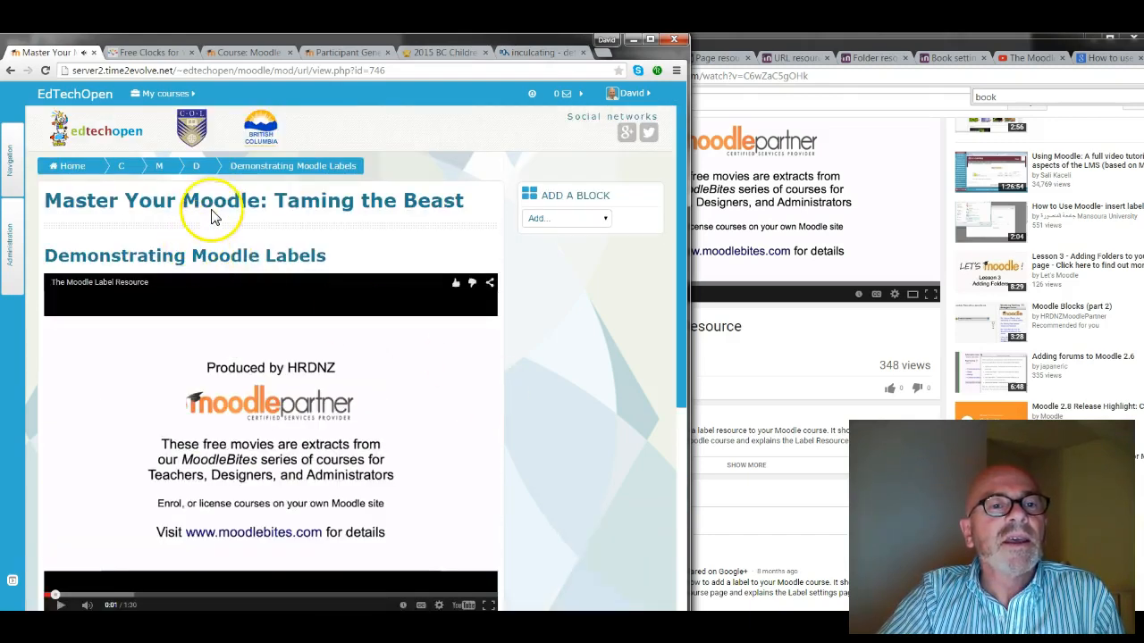
# Return from the Demonstrating Moodle Labels page to the course page's Day 1 - Saturday section
pyautogui.click(179, 169)
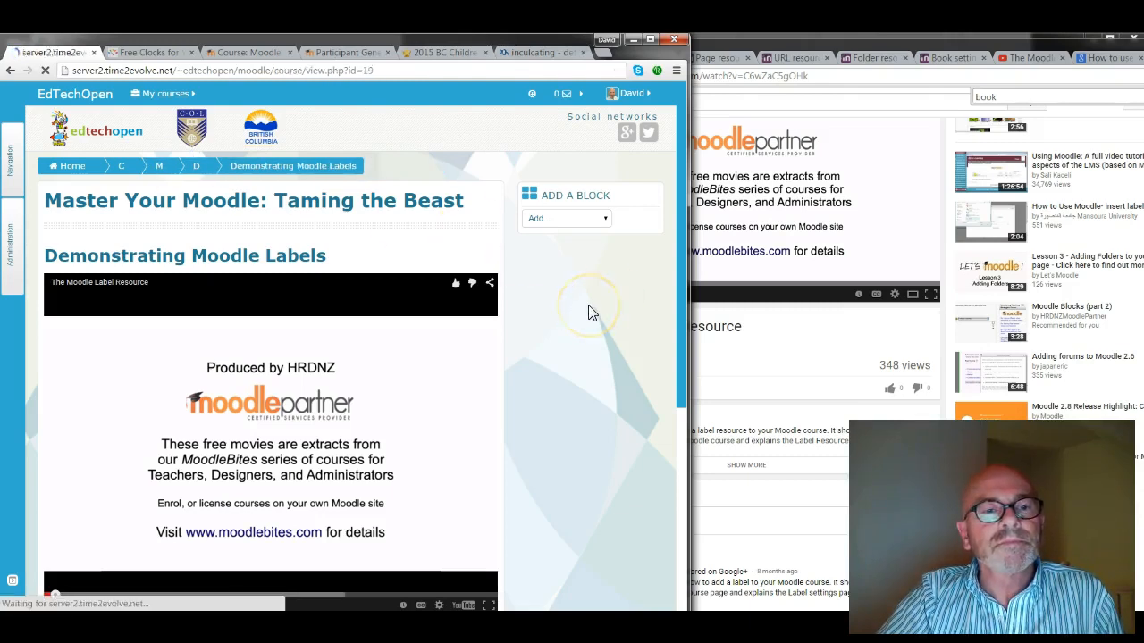
pyautogui.scroll(-4, 434, 408)
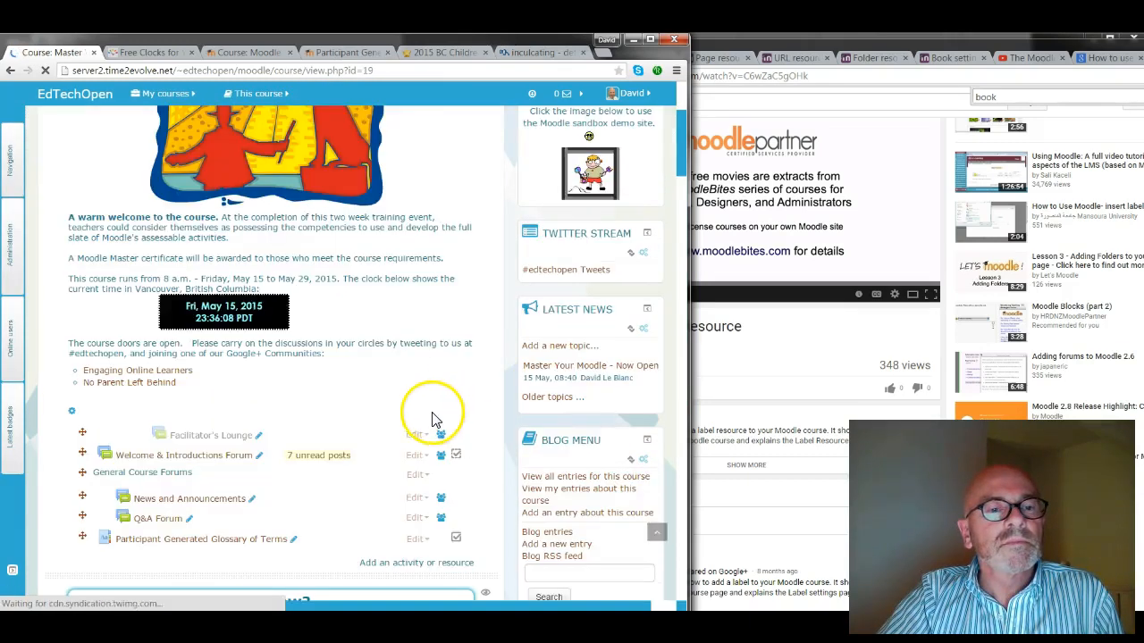
pyautogui.scroll(-10, 431, 420)
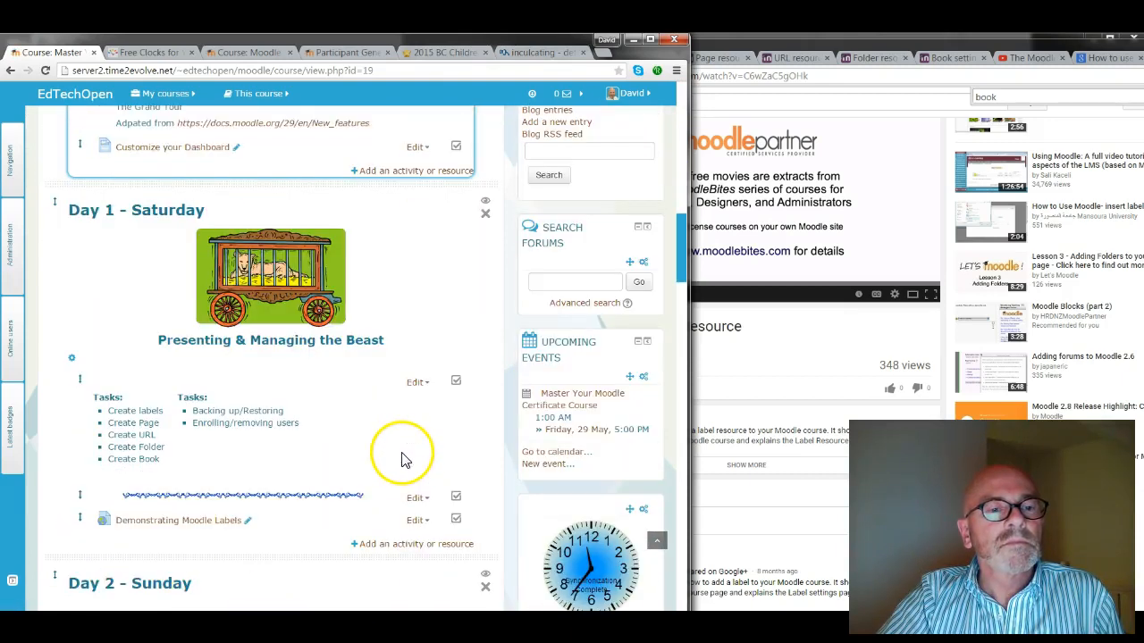
pyautogui.scroll(-2, 391, 498)
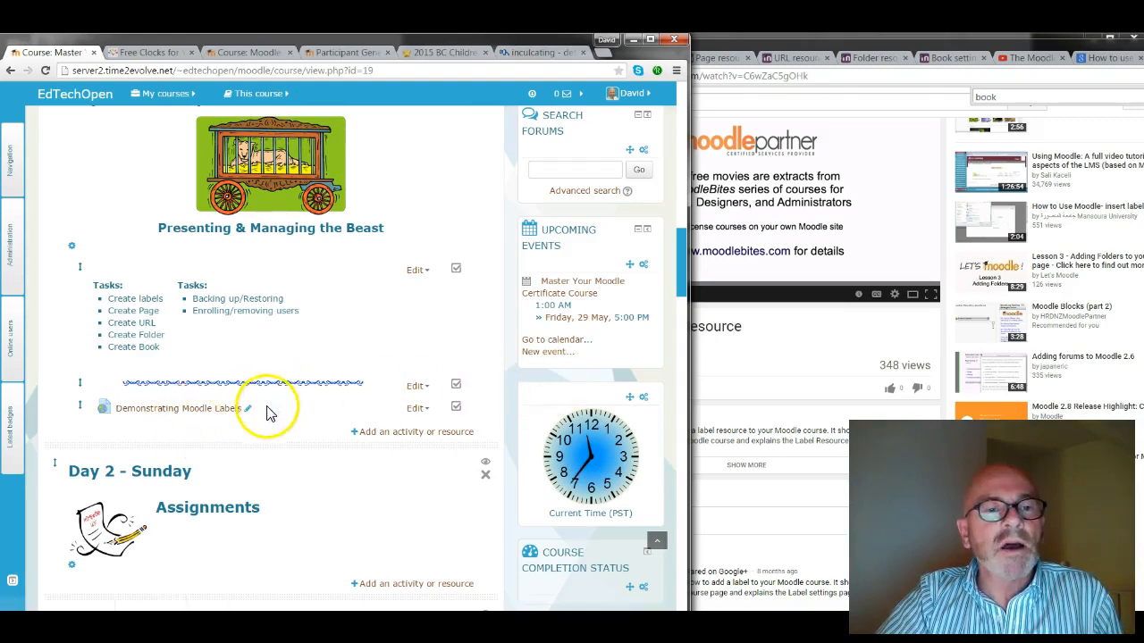
# Add the Moodle documentation page on using labels to Day 1 - Saturday as a link named "Moodle Docs - Labels"
pyautogui.click(800, 45)
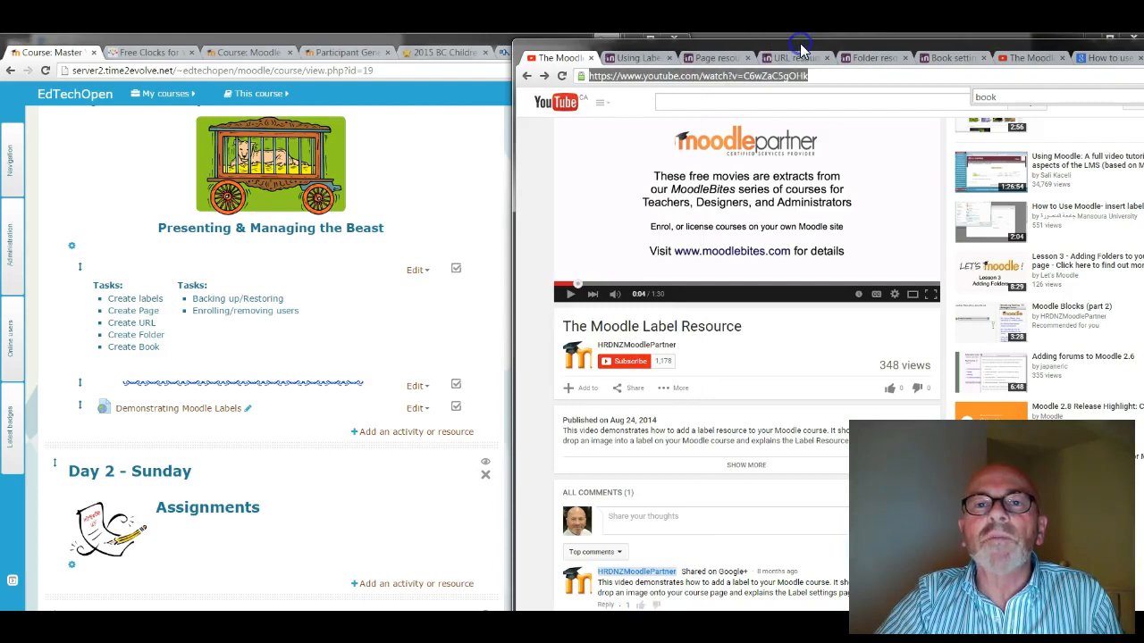
pyautogui.click(640, 59)
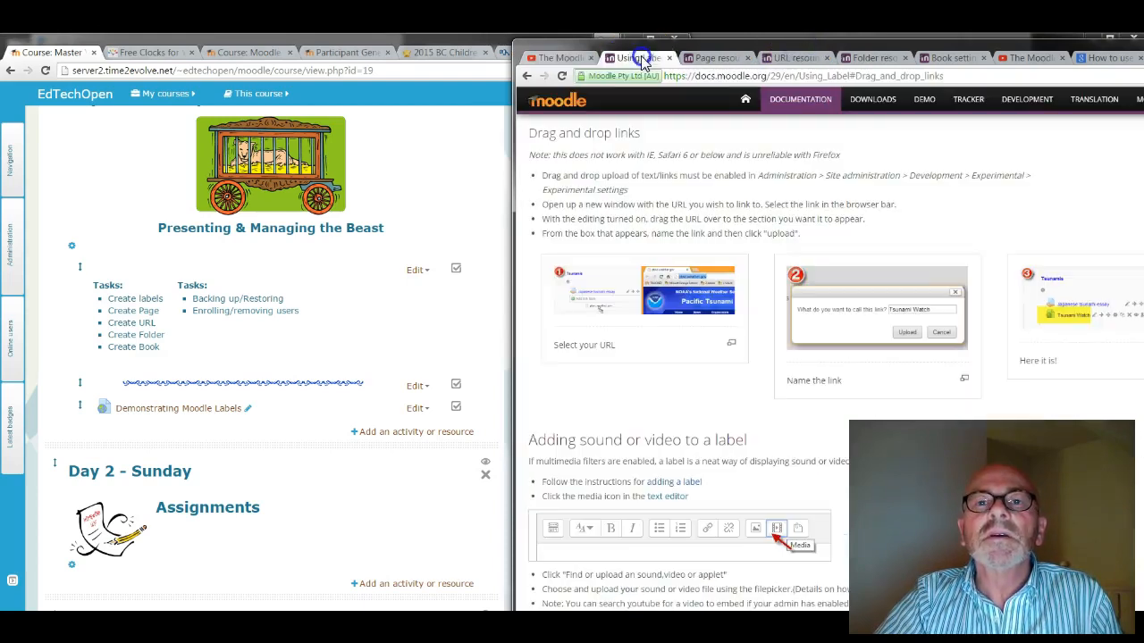
pyautogui.click(957, 79)
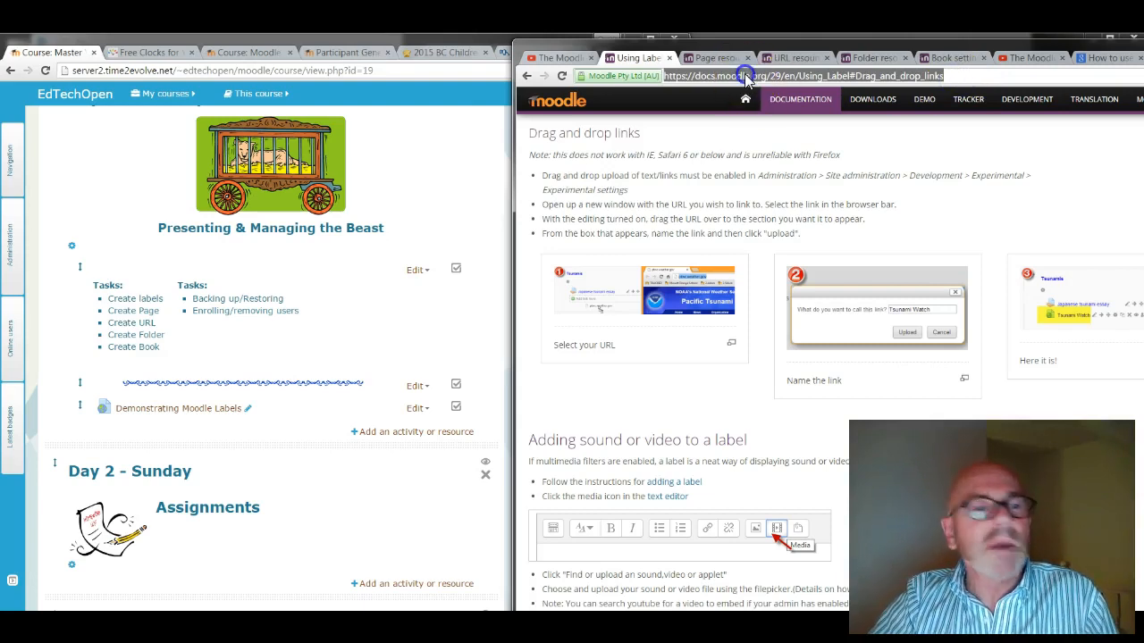
pyautogui.moveTo(747, 101); pyautogui.dragTo(209, 429)
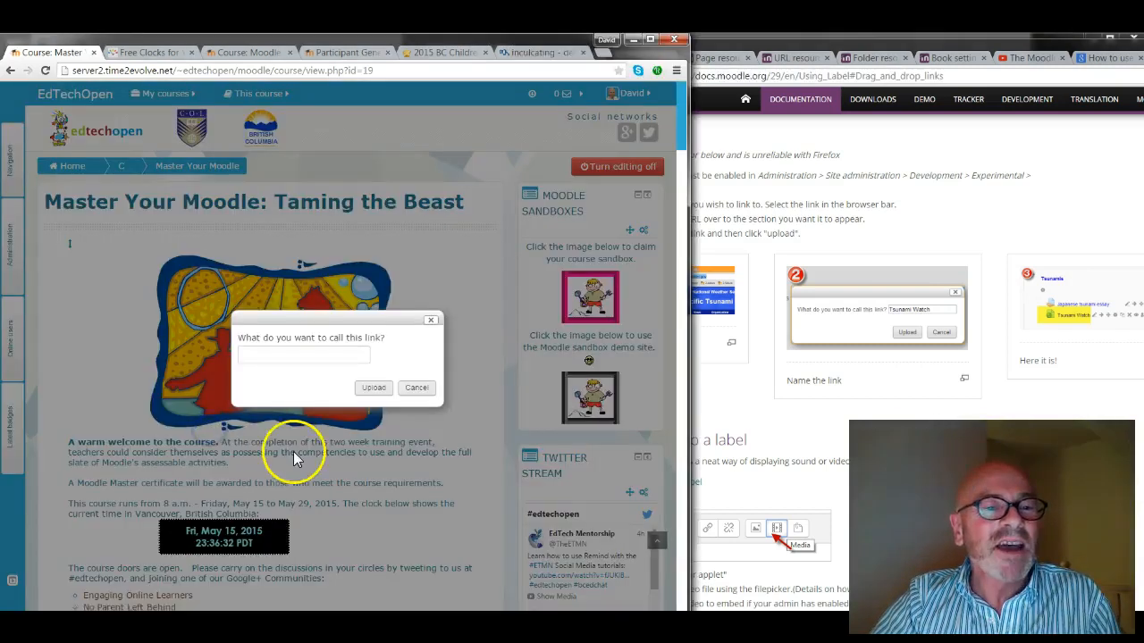
pyautogui.click(329, 358)
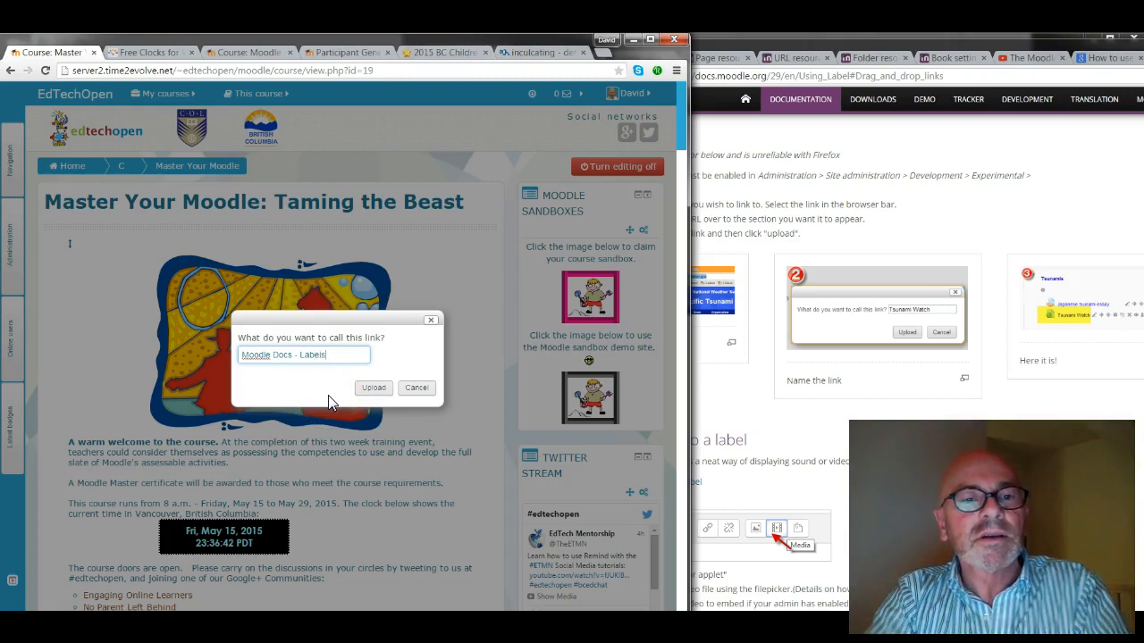
pyautogui.click(373, 387)
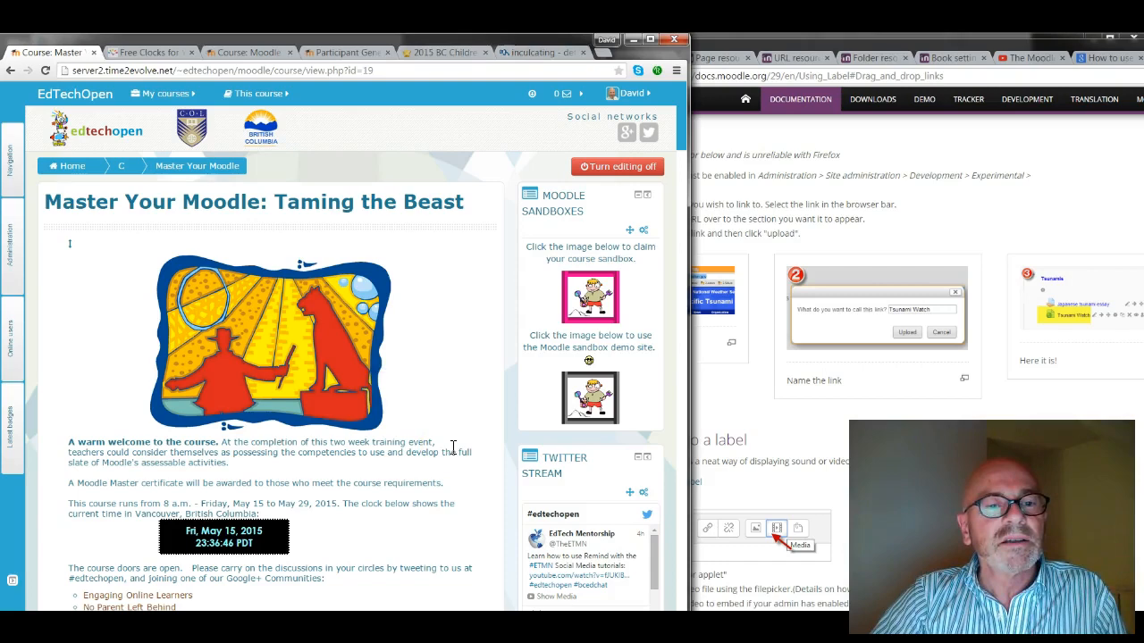
pyautogui.scroll(-10, 451, 447)
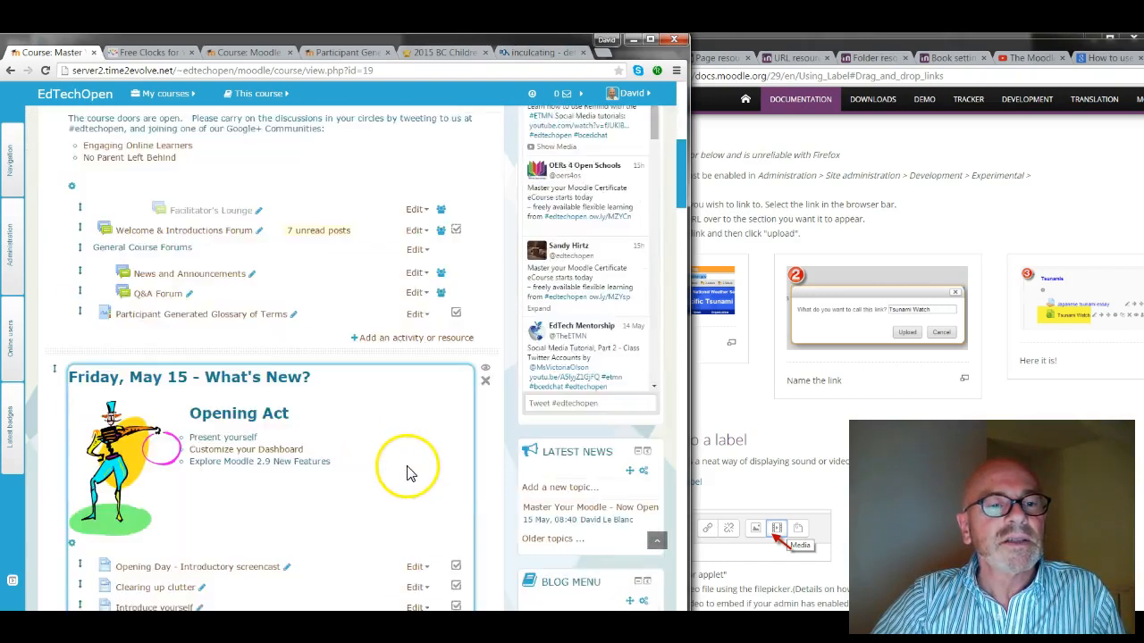
pyautogui.scroll(-4, 407, 483)
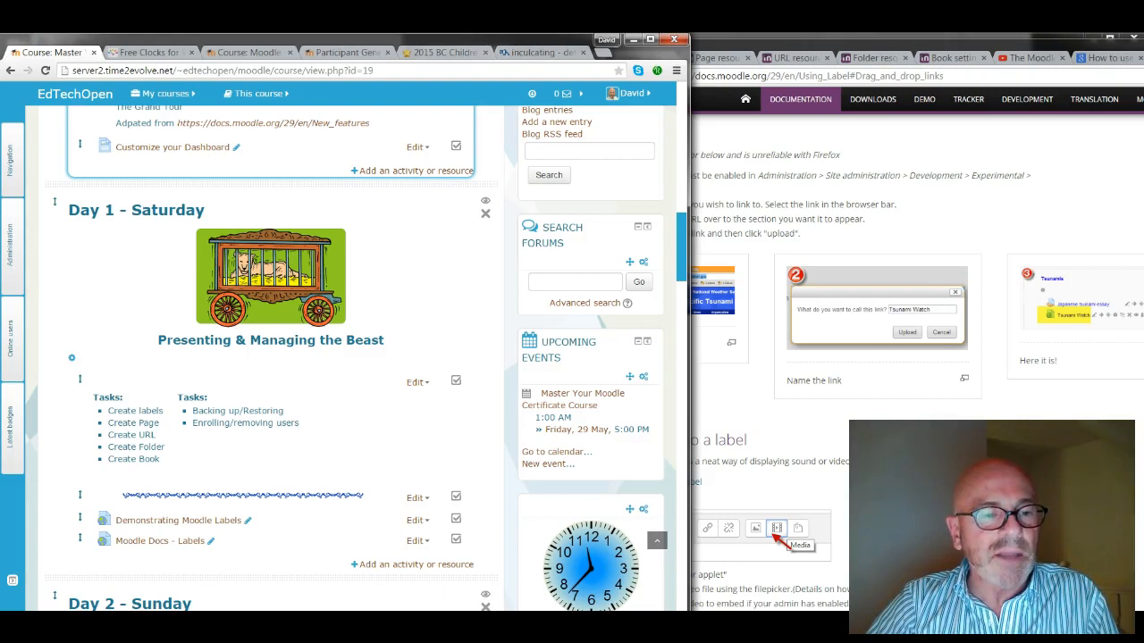
# Upload the README text file from the Master your moodle pictures folder in File Explorer to the end of Day 1 - Saturday
pyautogui.hotkey('alt', 'Tab')
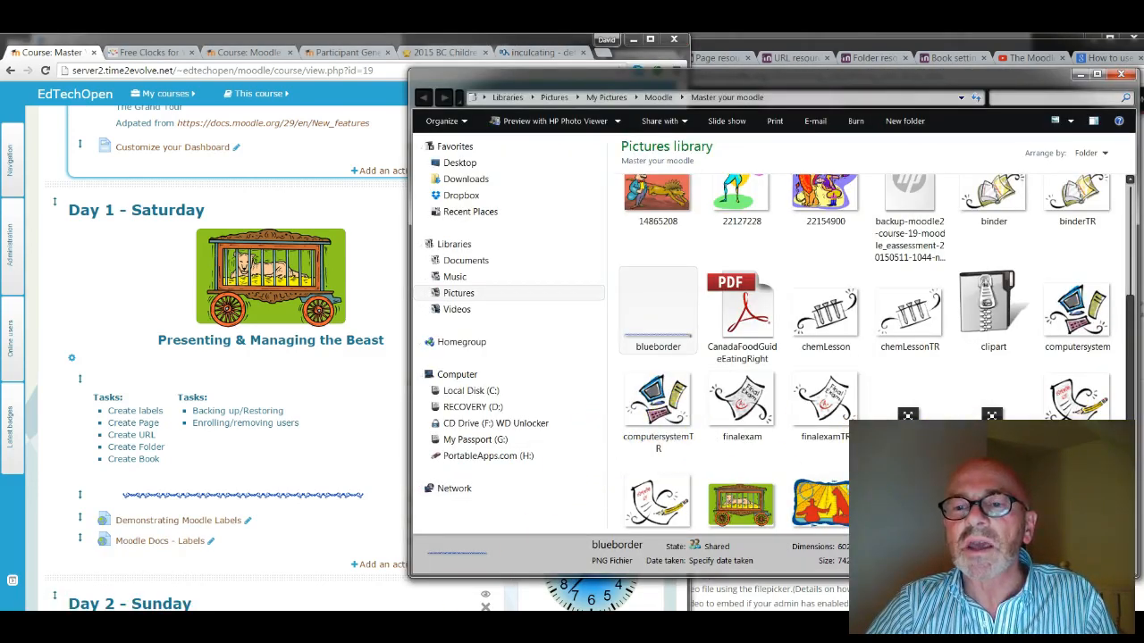
pyautogui.scroll(-1, 867, 351)
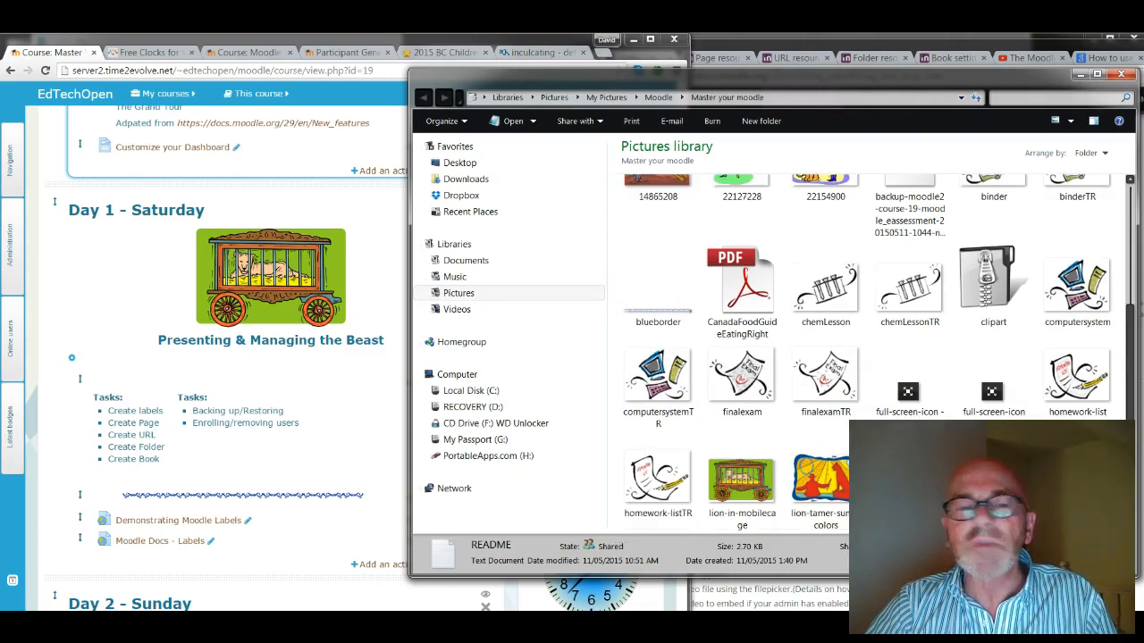
pyautogui.moveTo(993, 487); pyautogui.dragTo(116, 558)
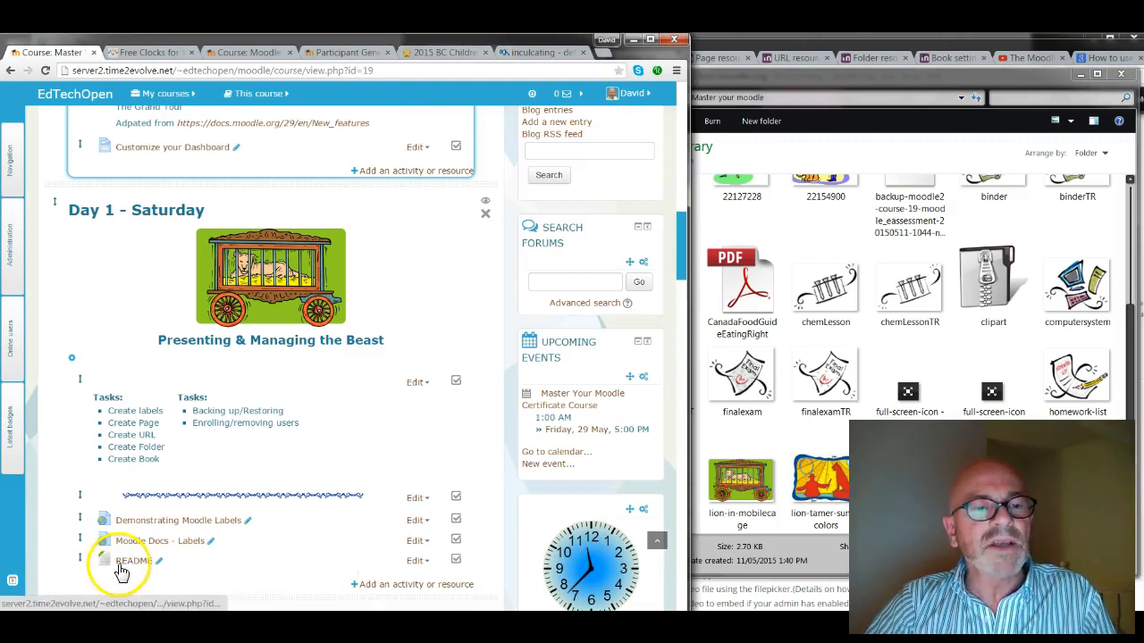
# Set the README file's display appearance to In pop-up, then save and return to the course
pyautogui.click(427, 565)
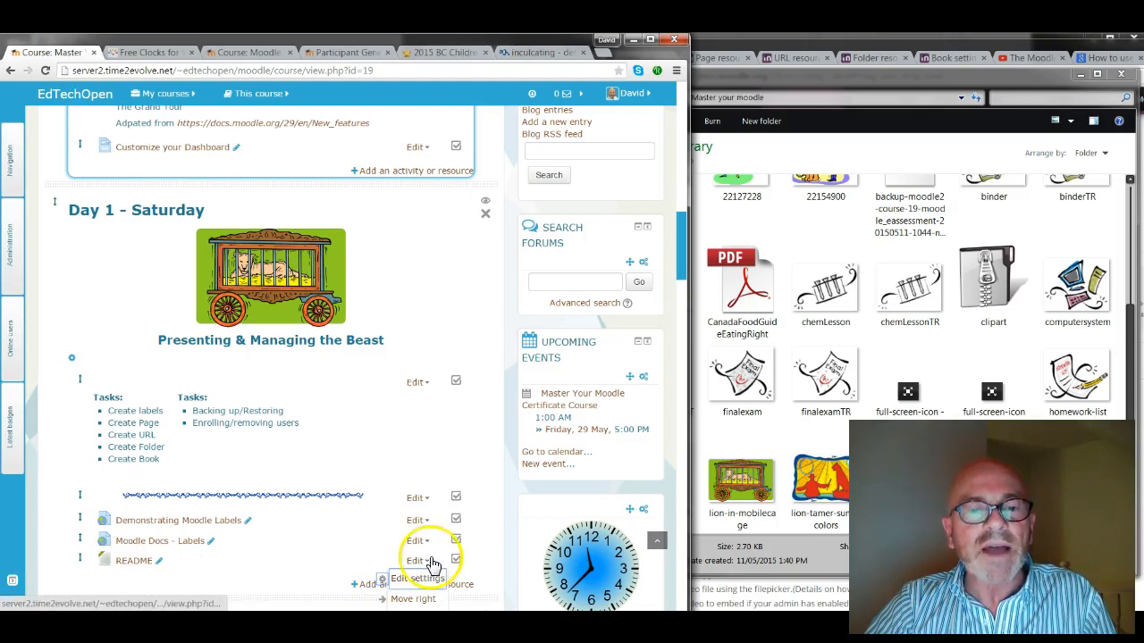
pyautogui.scroll(-2, 429, 569)
pyautogui.click(415, 467)
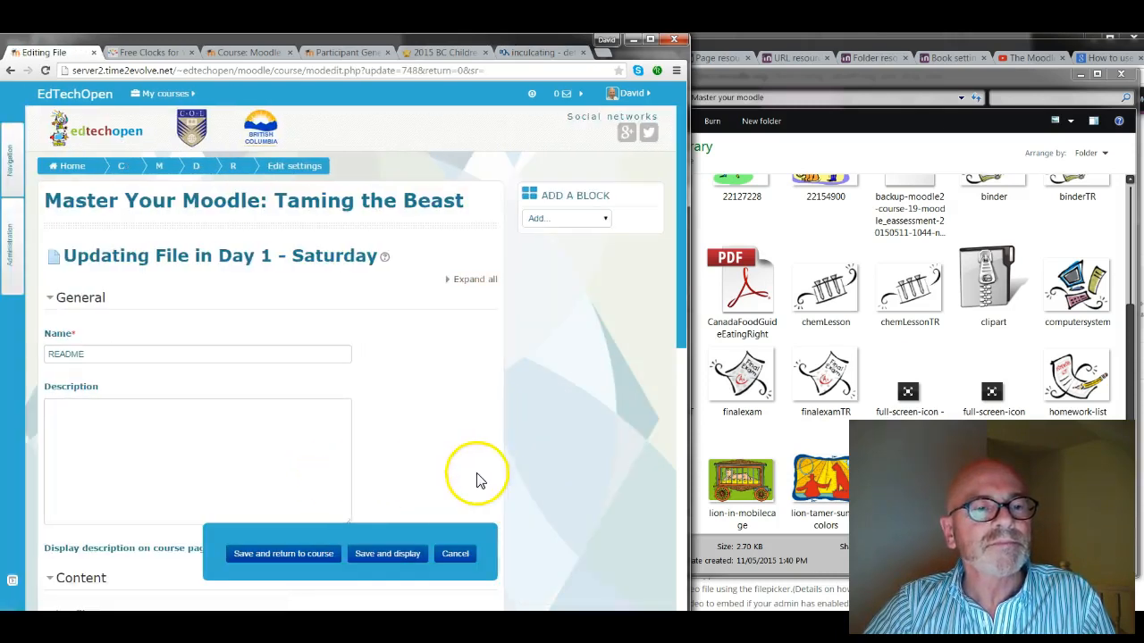
pyautogui.scroll(-7, 485, 447)
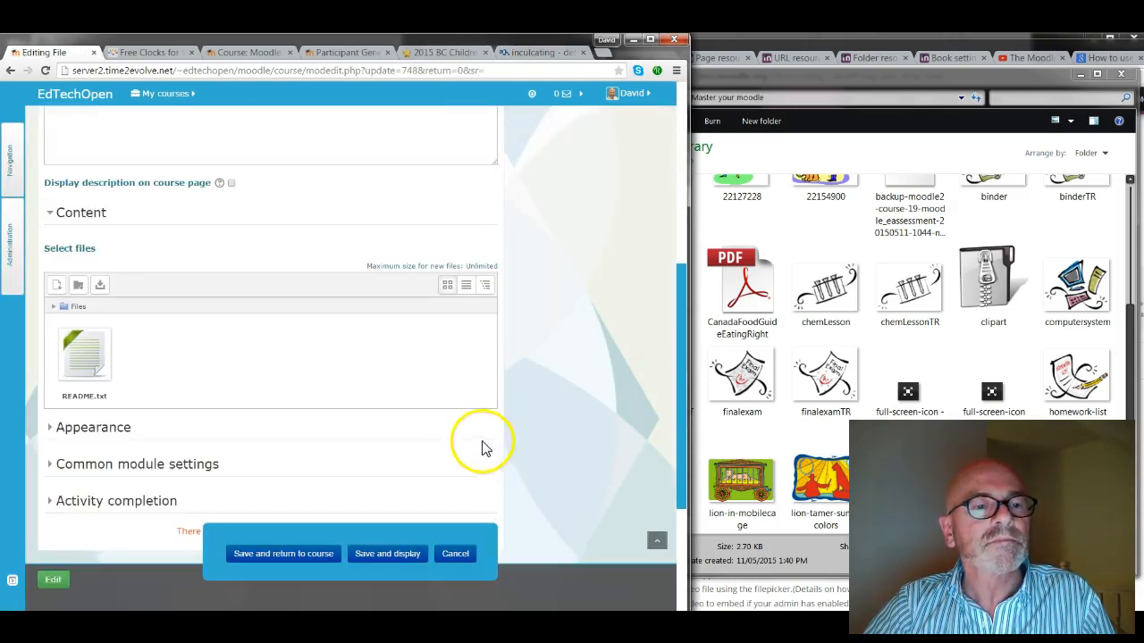
pyautogui.click(113, 434)
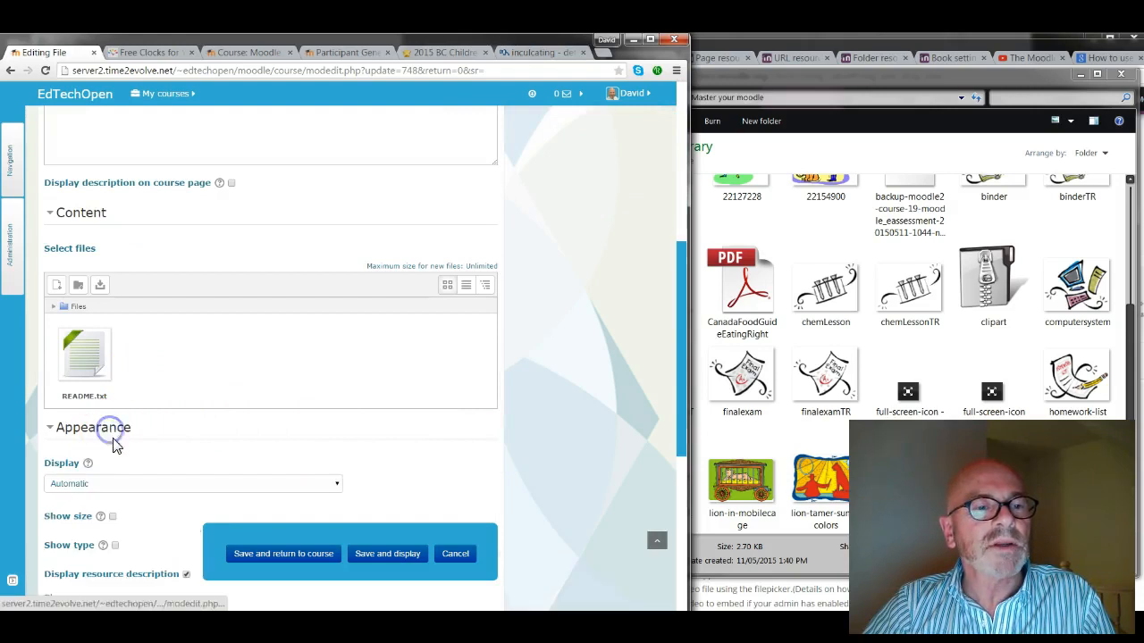
pyautogui.scroll(-2, 274, 456)
pyautogui.click(262, 375)
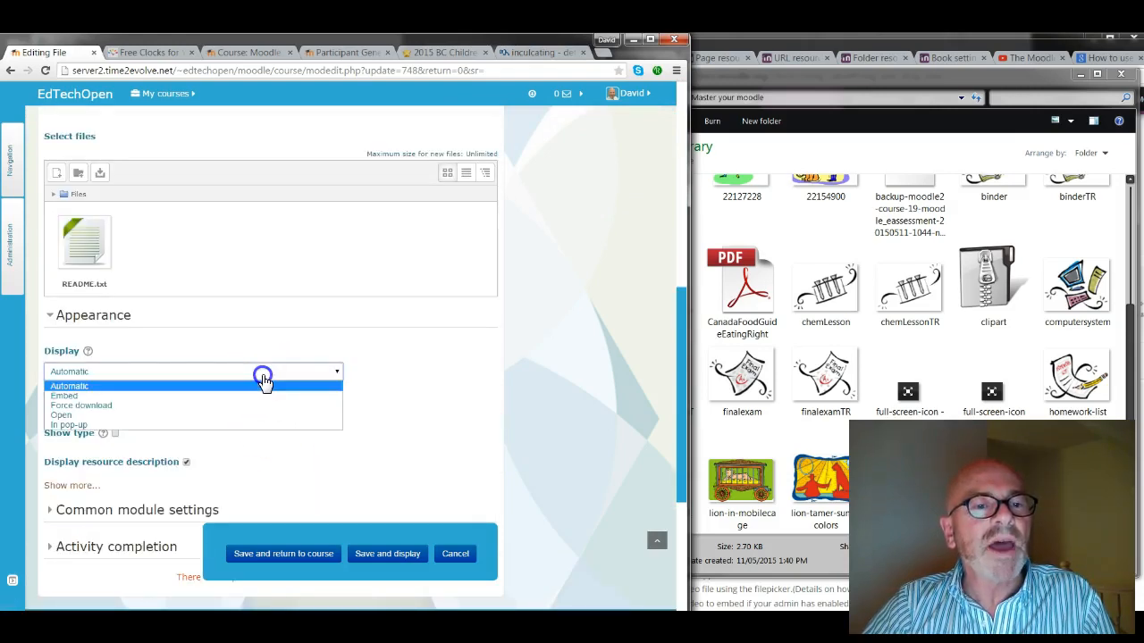
pyautogui.click(253, 425)
pyautogui.click(311, 554)
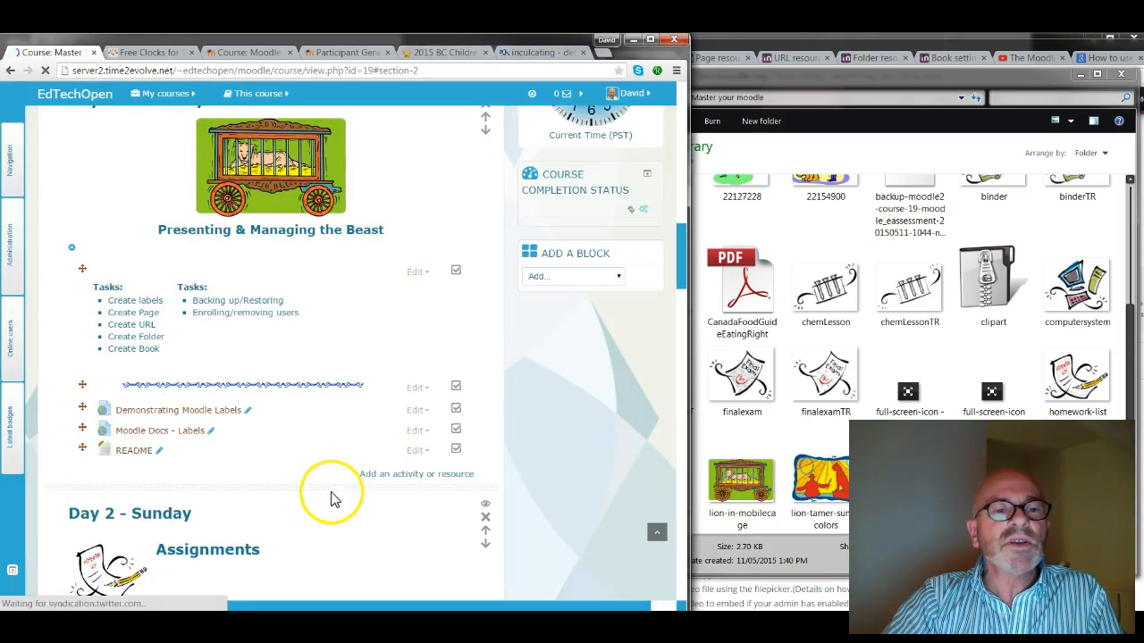
# Open the README file in Day 1 - Saturday to check its pop-up display, look through the text and close it
pyautogui.click(124, 452)
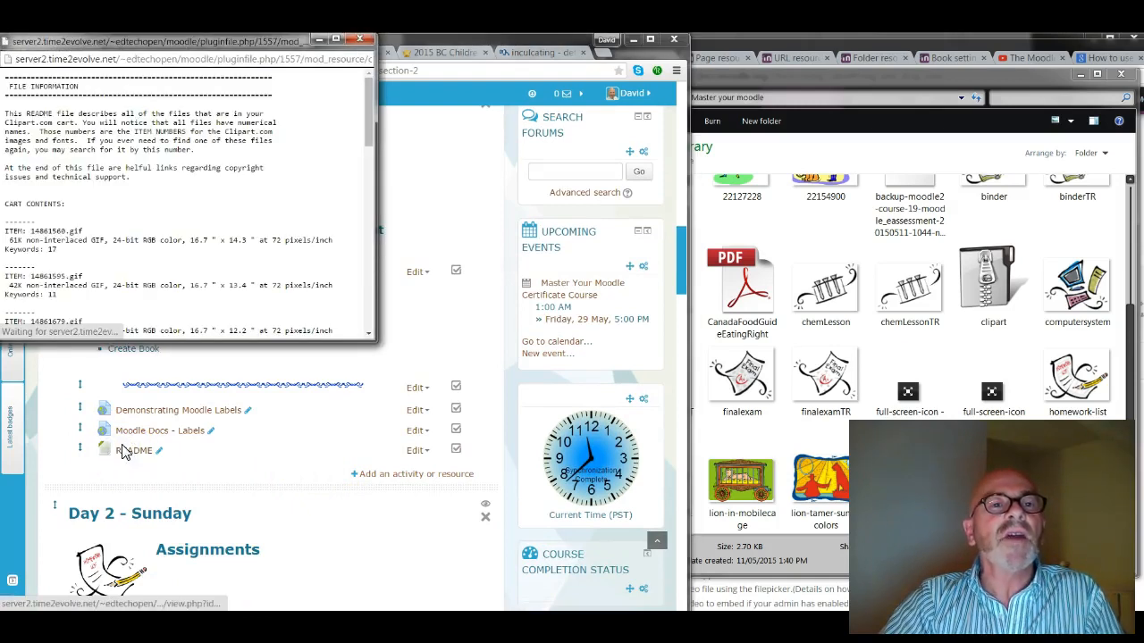
pyautogui.scroll(-15, 322, 114)
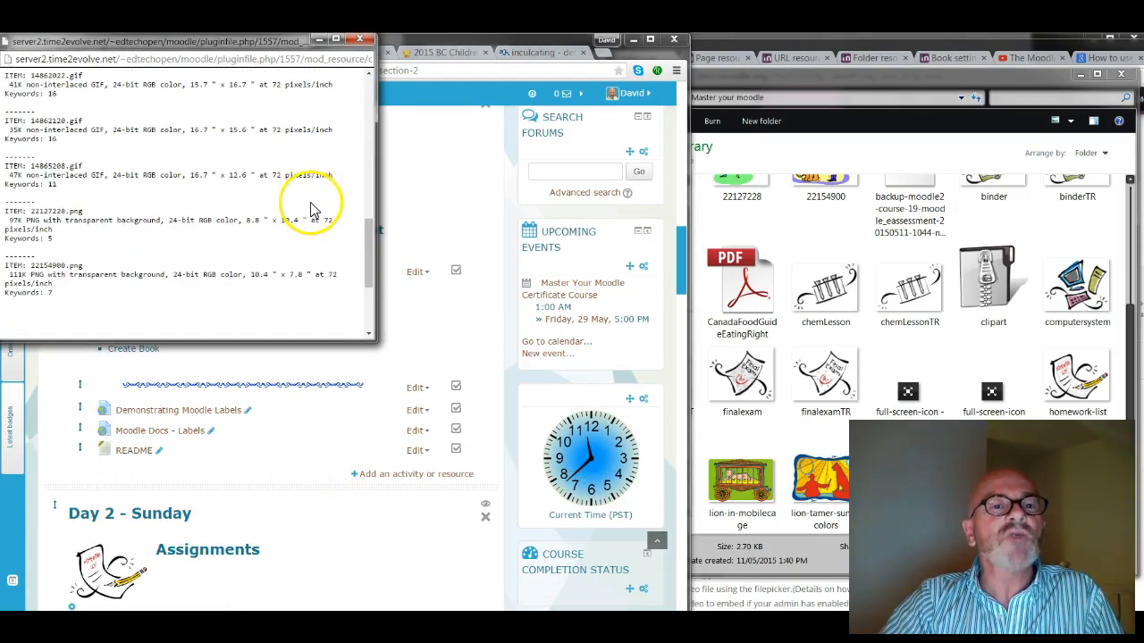
pyautogui.scroll(3, 308, 268)
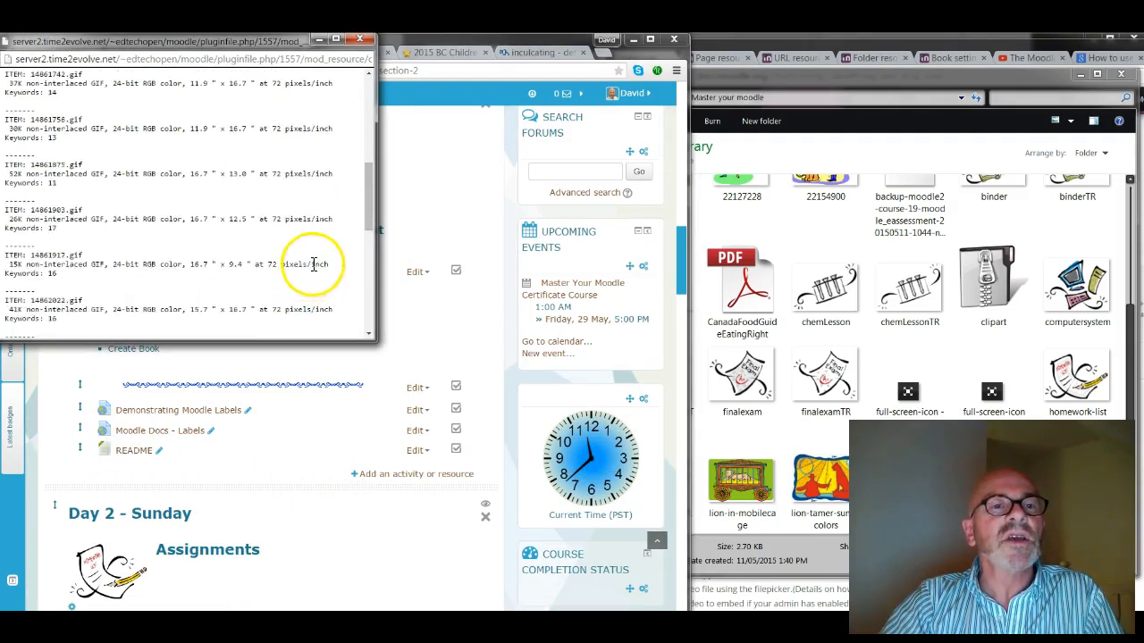
pyautogui.click(360, 39)
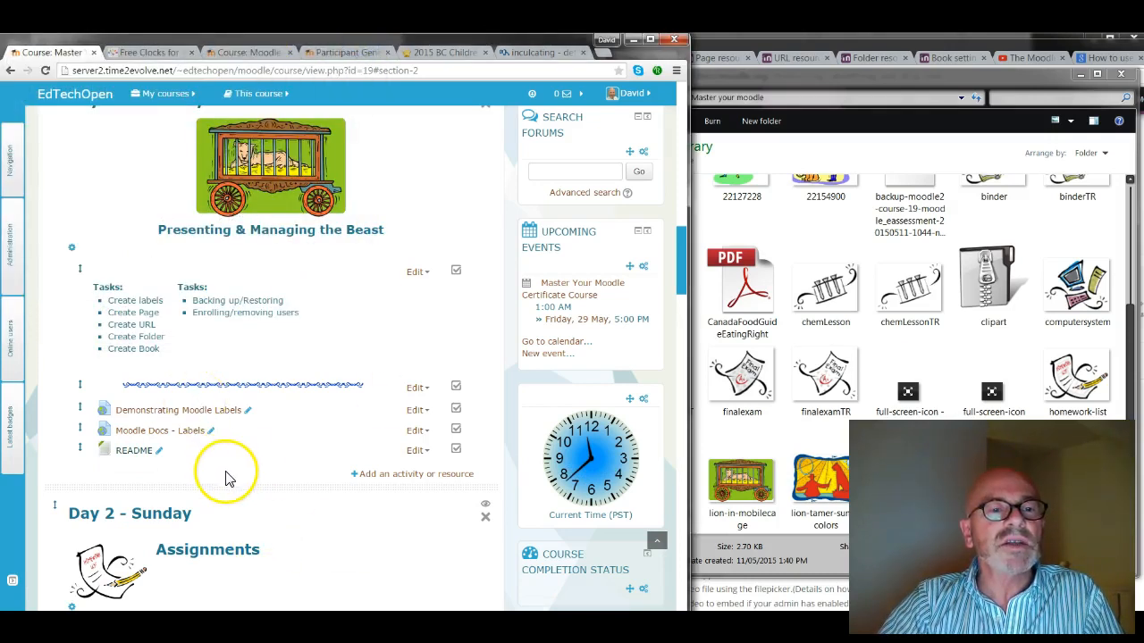